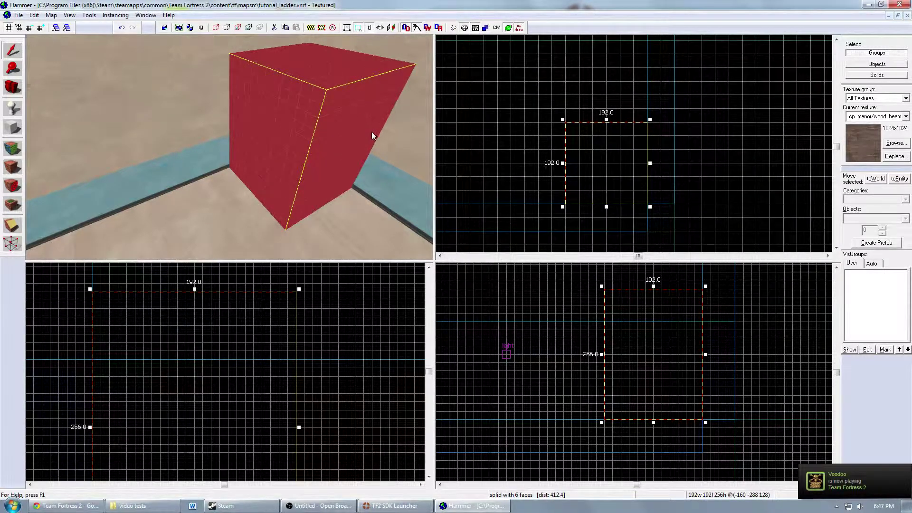
key("w")
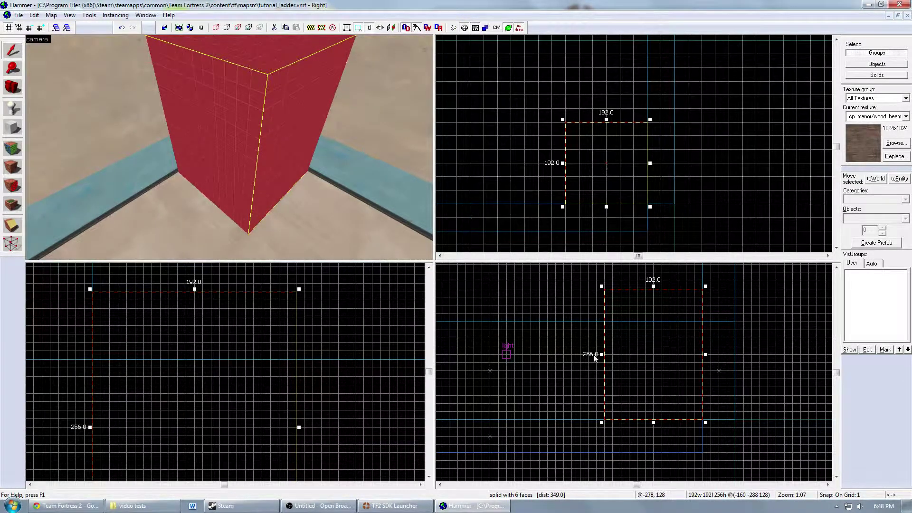
key("s")
key("w")
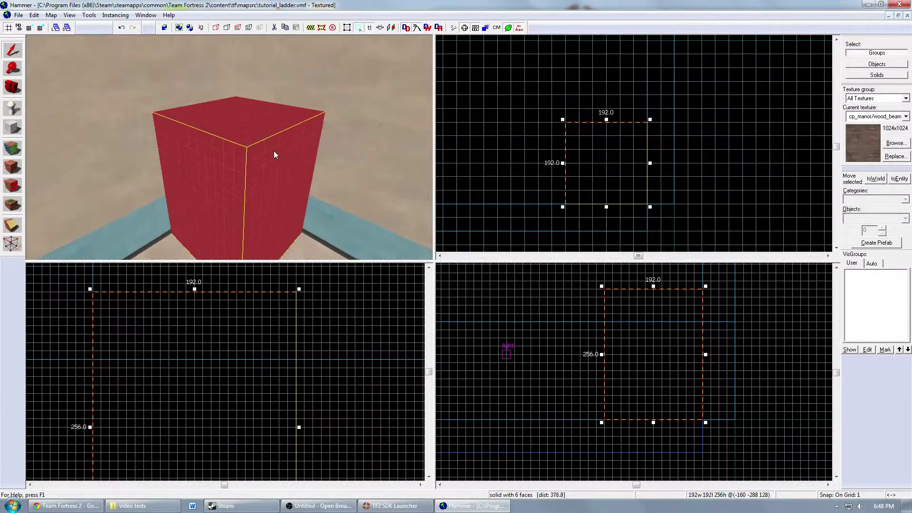
key("s")
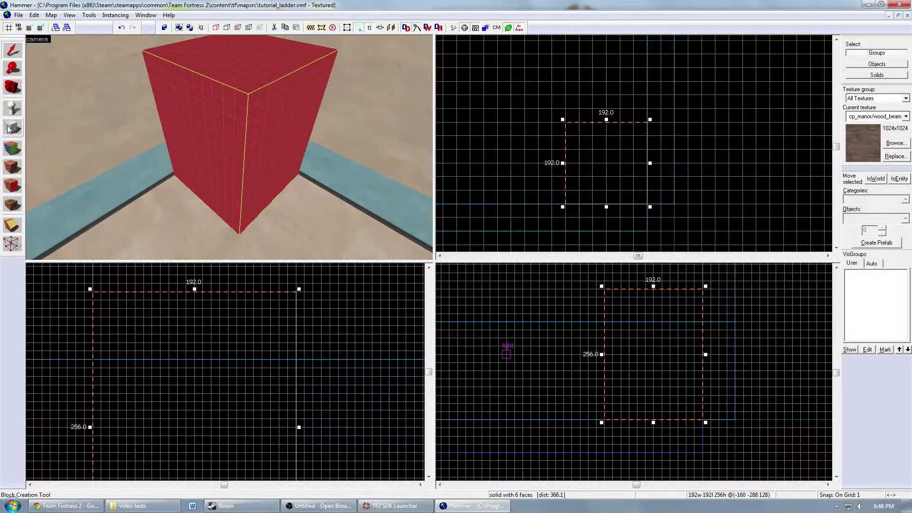
key("w")
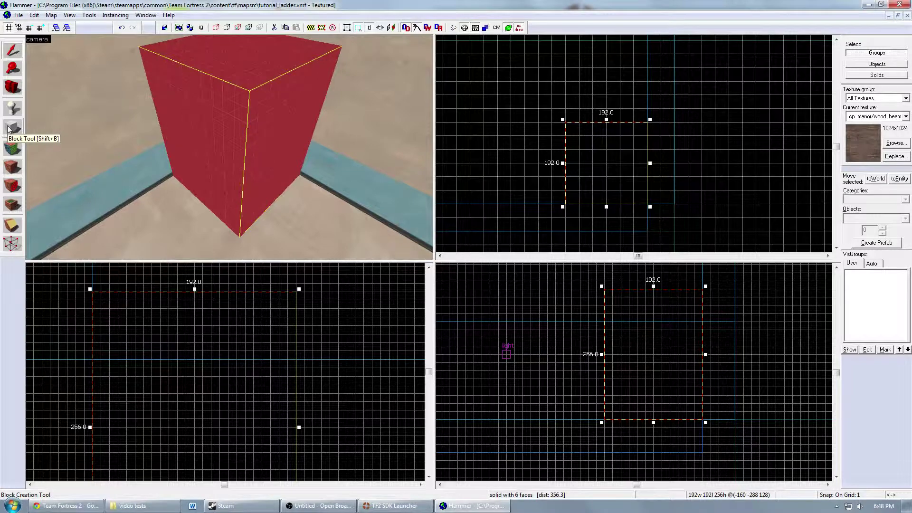
Place an info_player_teamspawn entity on the floor in front of the tall block.
left_click(18, 112)
key("a")
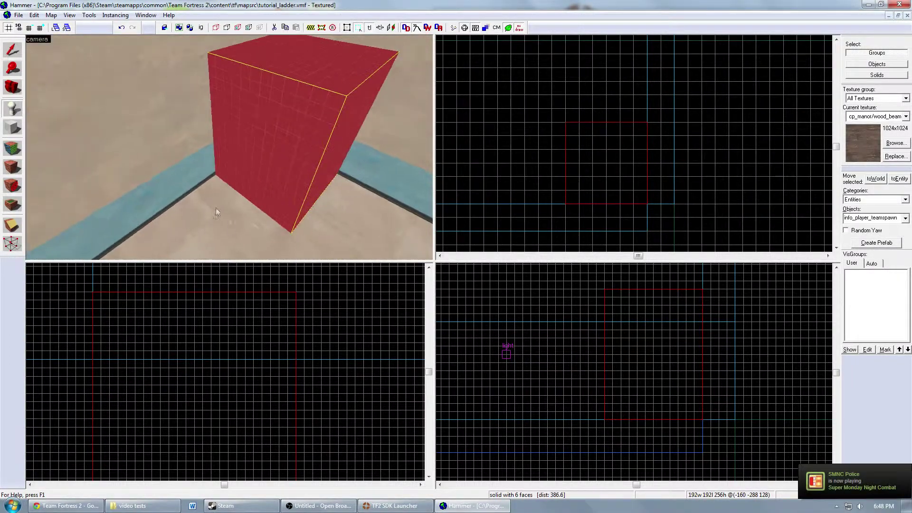
left_click(229, 231)
key("Down")
key("Down")
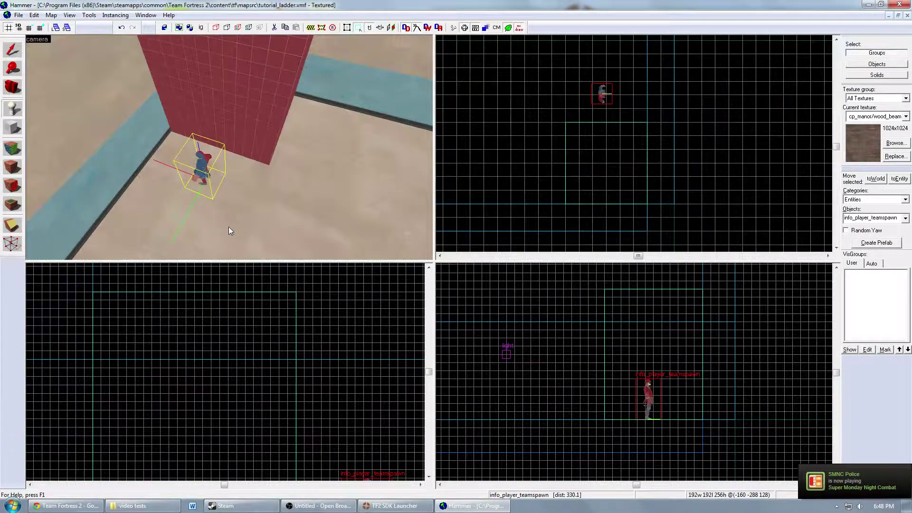
Change the class of the new entity to prop_static in its object properties and apply it.
key("alt+Return")
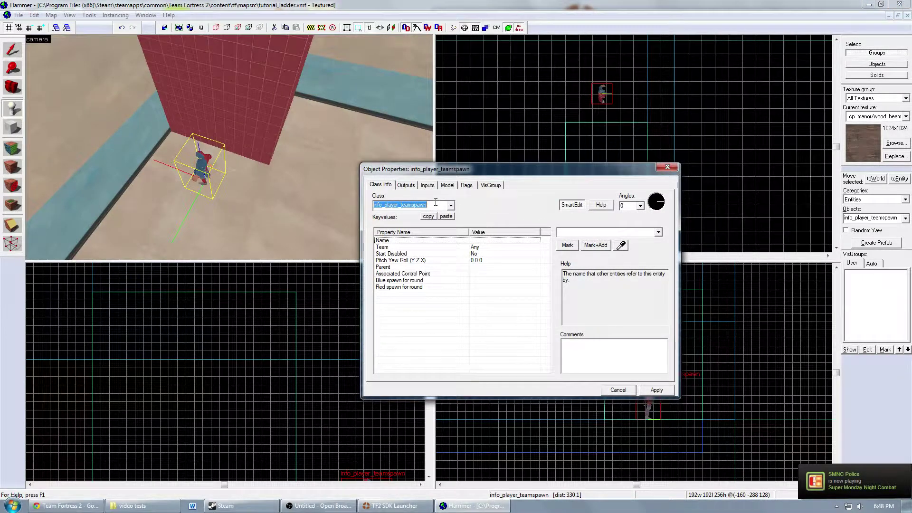
type("prop_st")
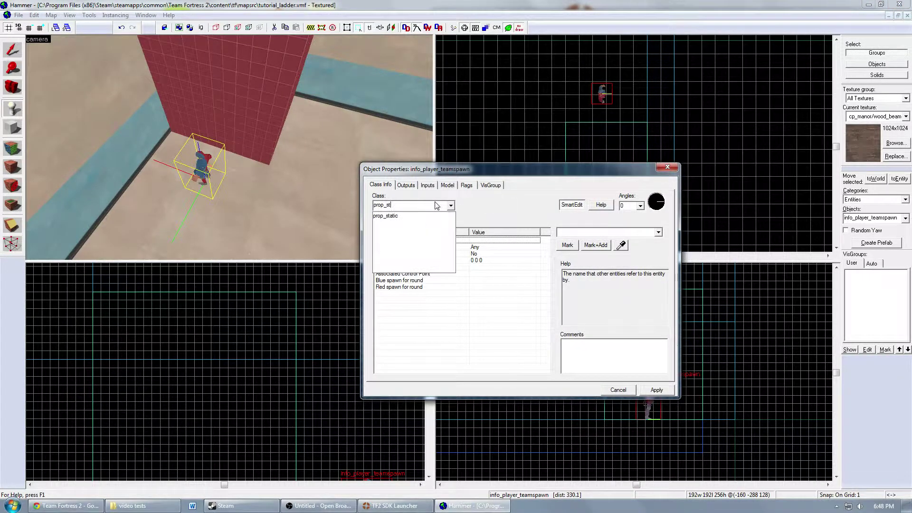
left_click(418, 216)
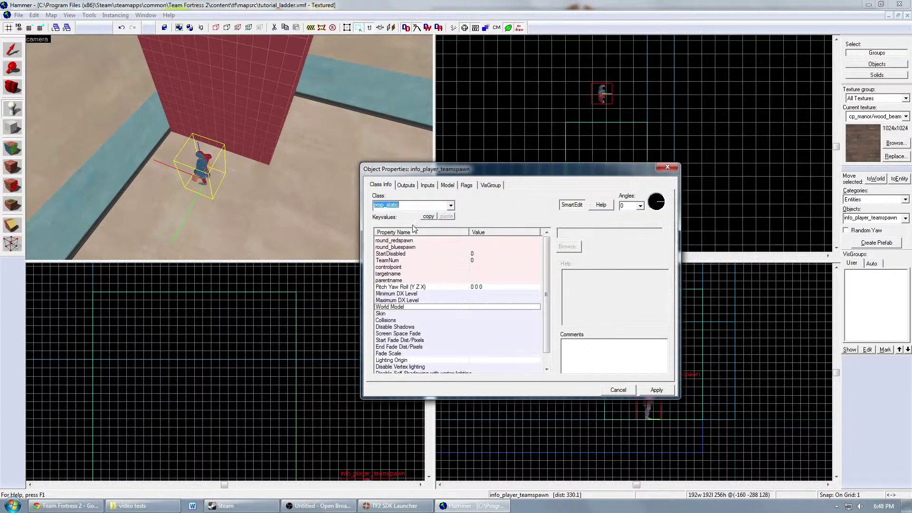
left_click(655, 390)
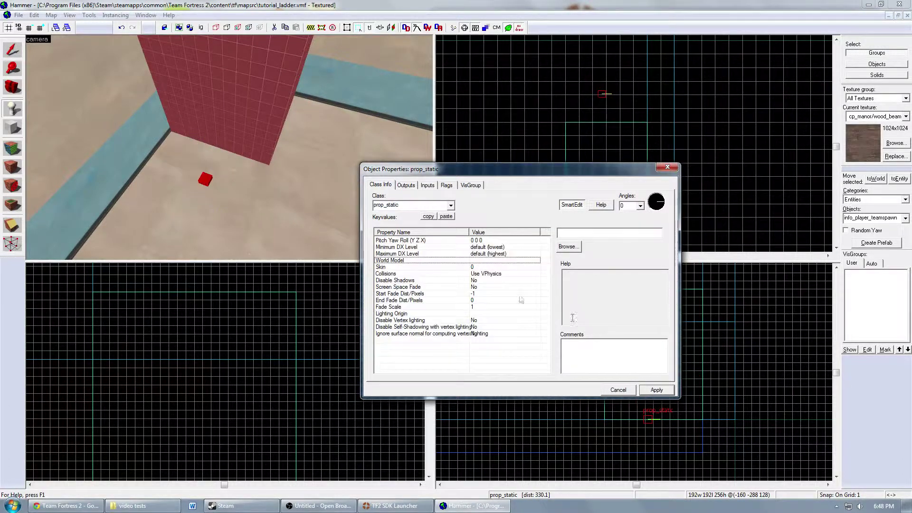
Set the prop's world model to models/props_2fort/ladder001.mdl and close its properties.
left_click(569, 246)
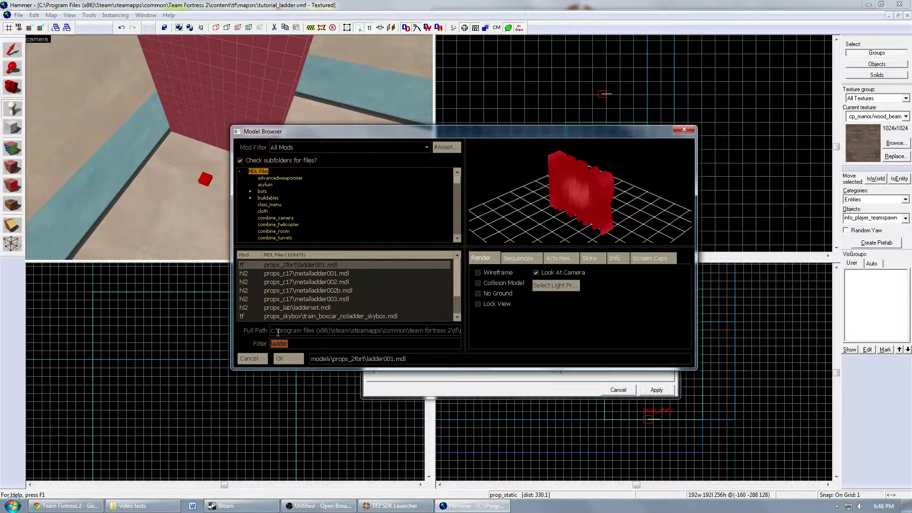
key("Return")
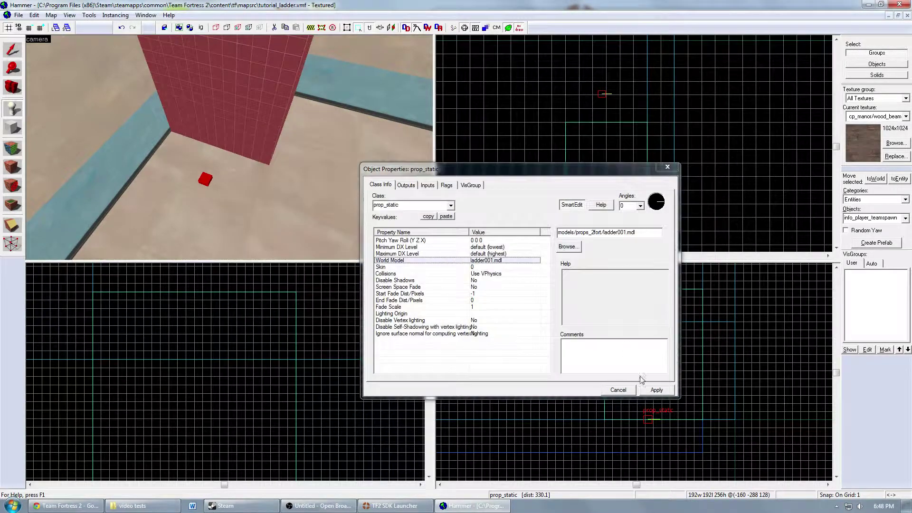
left_click(667, 167)
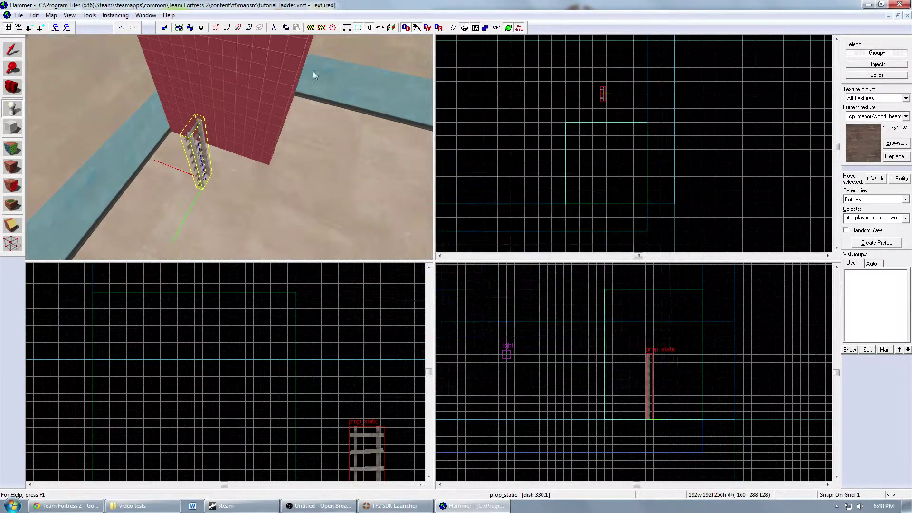
Duplicate the ladder prop straight up in the front view so the copy stands exactly on top of the original.
left_click(12, 51)
scroll(310, 306, "down", 4)
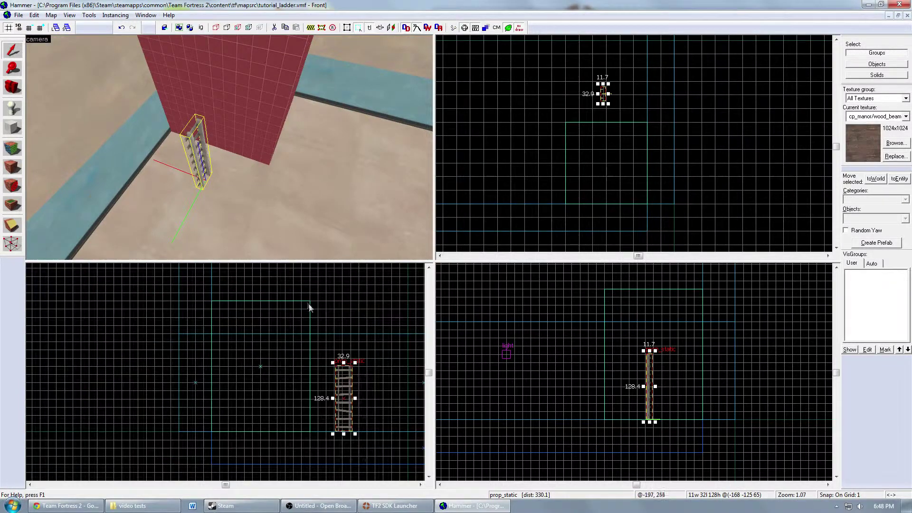
scroll(361, 407, "up", 4)
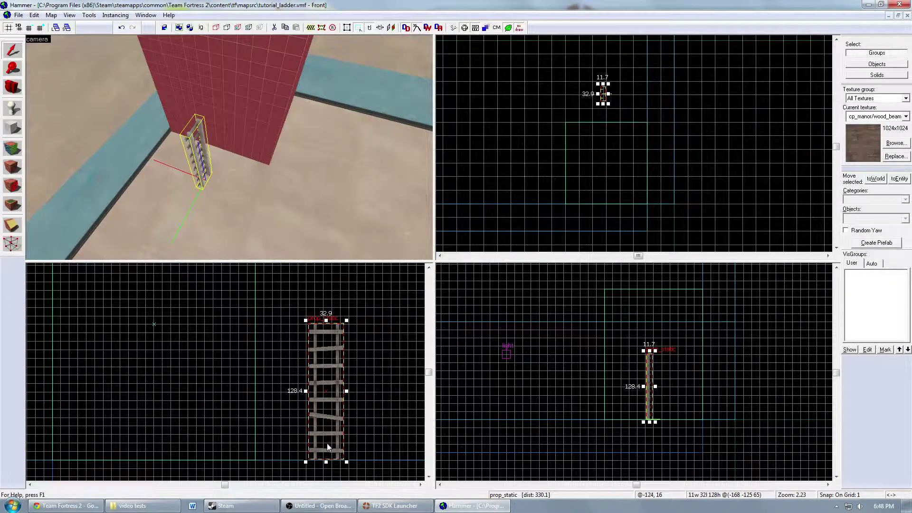
left_click_drag(327, 447, 320, 310)
scroll(329, 307, "up", 7)
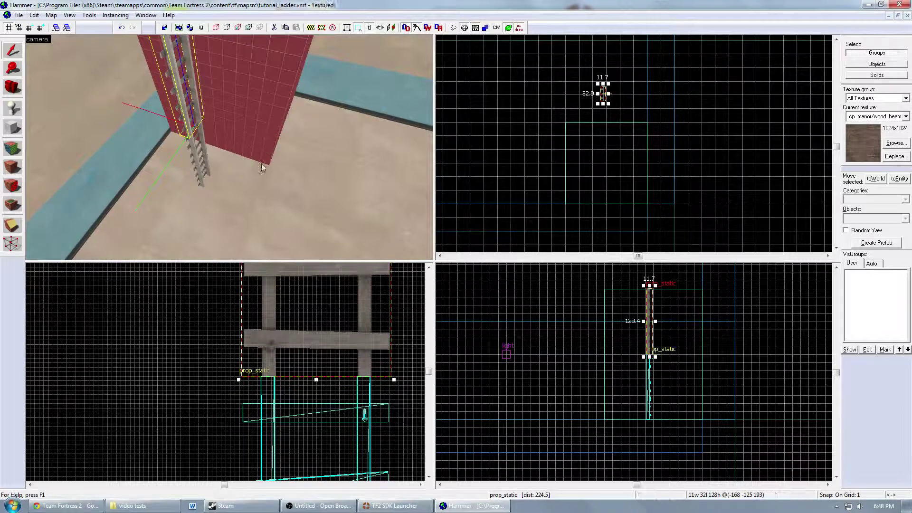
Select both ladder pieces in the 3D view and group them.
key("z")
key("w")
key("z")
left_click(226, 183, "ctrl")
key("z")
key("s")
key("d")
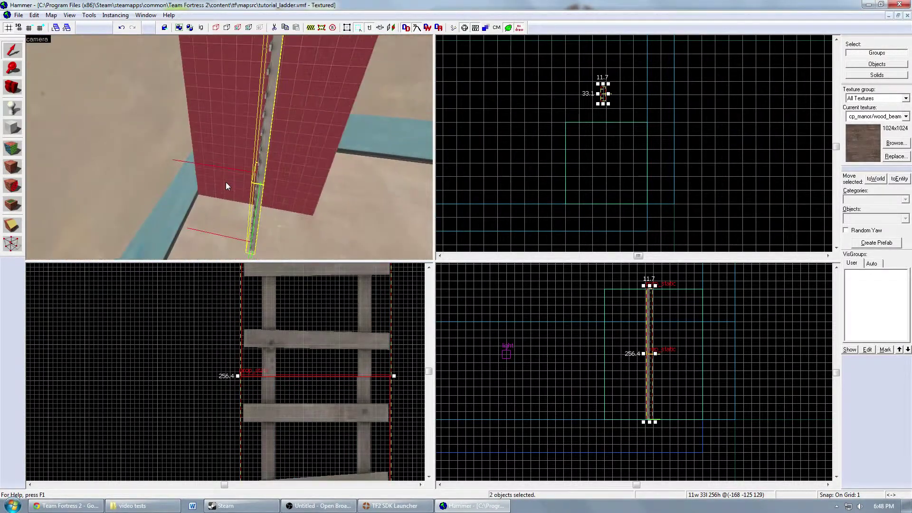
key("ctrl+g")
Select the tall block and reselect the ladder to check that both pieces are picked as one group.
key("s")
left_click(305, 132)
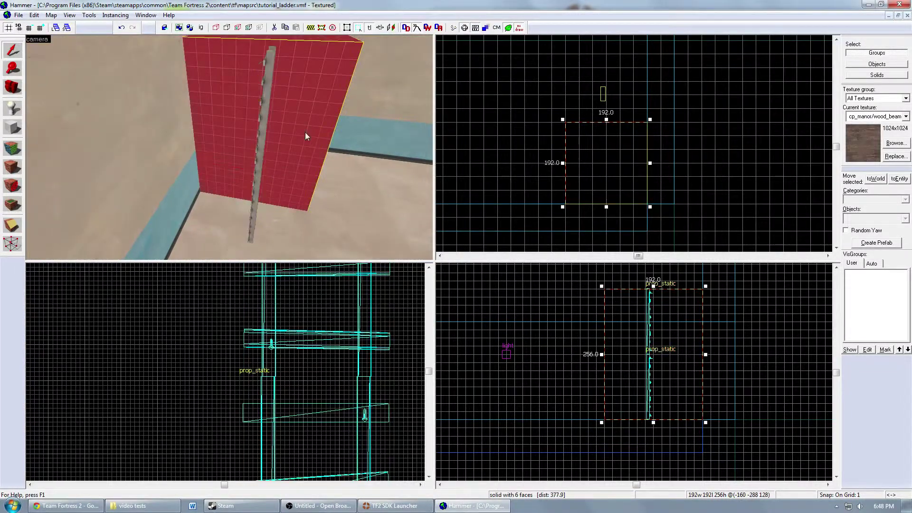
left_click(266, 144)
left_click(291, 125)
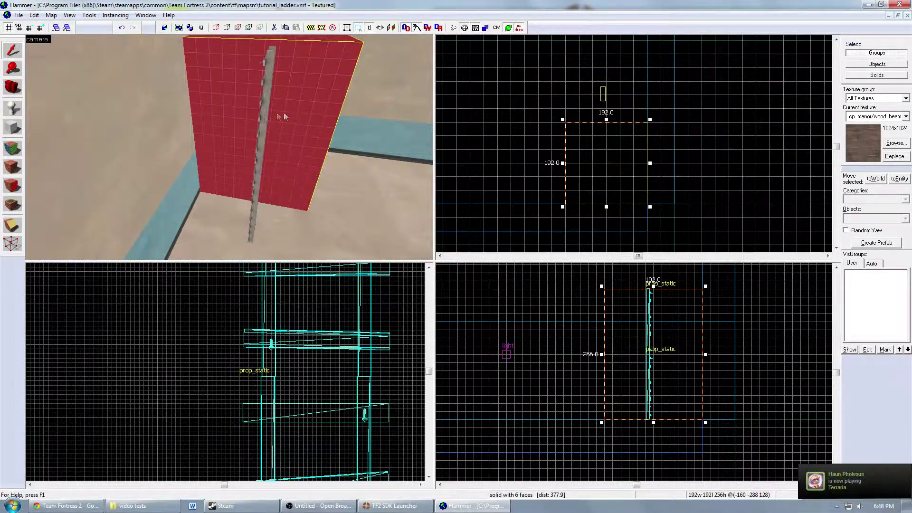
left_click(268, 110)
Rotate the ladder group 90 degrees about the Z axis.
key("w")
key("d")
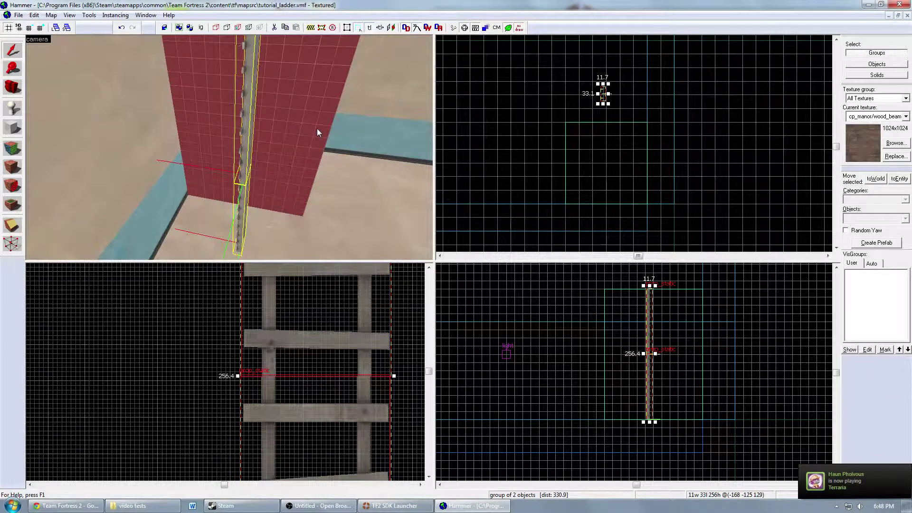
key("z")
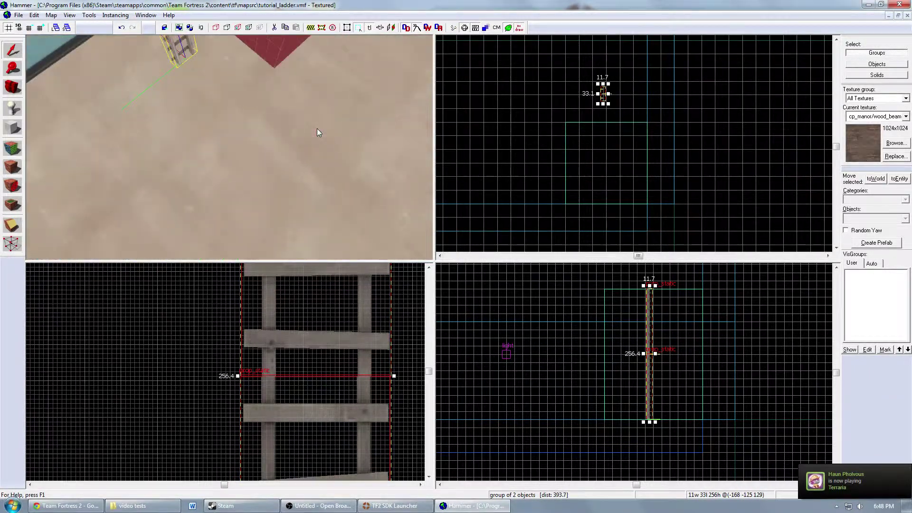
key("w")
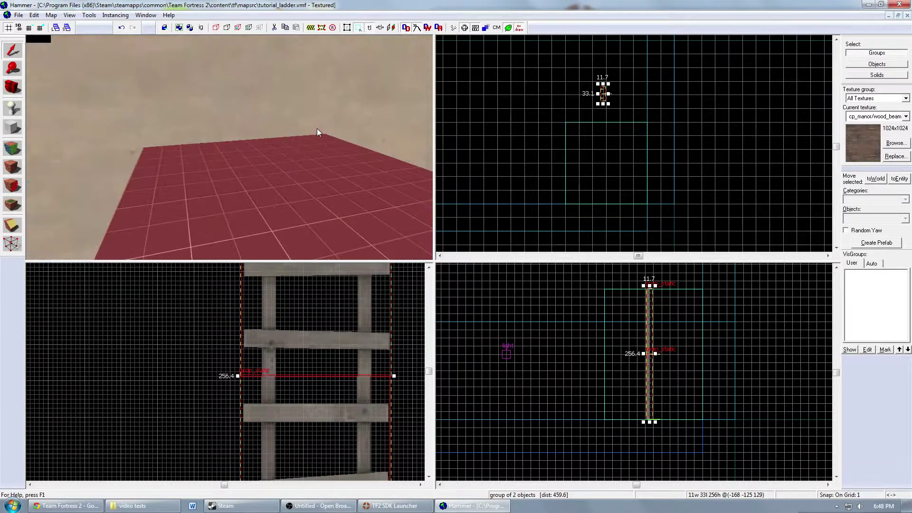
key("s")
key("w")
key("z")
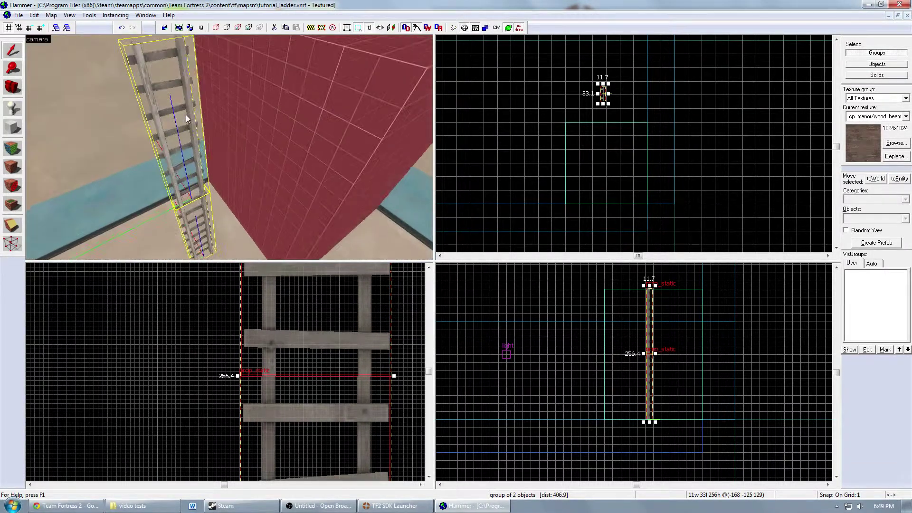
left_click(187, 119)
left_click(196, 126)
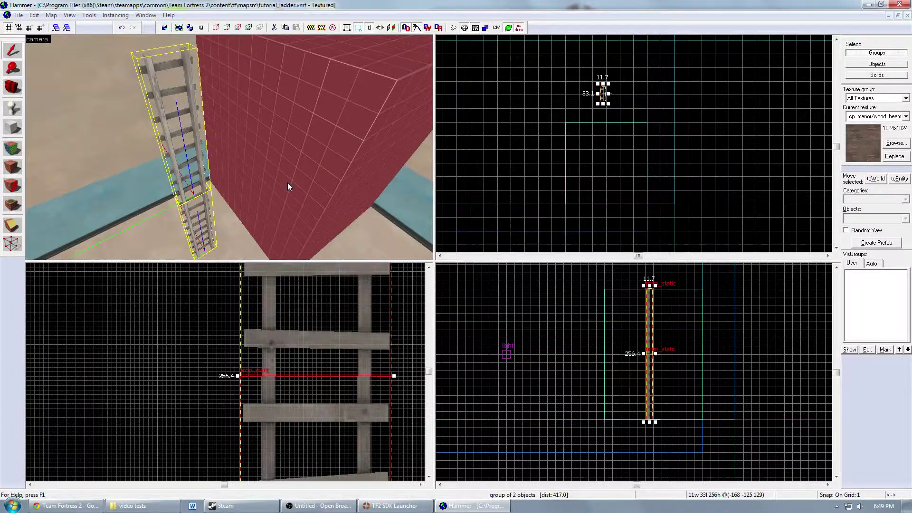
key("ctrl+m")
double_click(460, 263)
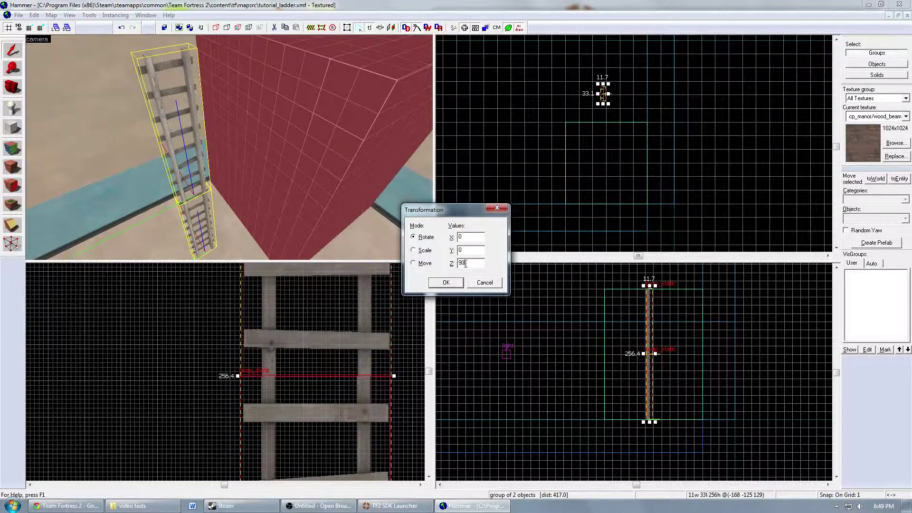
left_click(446, 282)
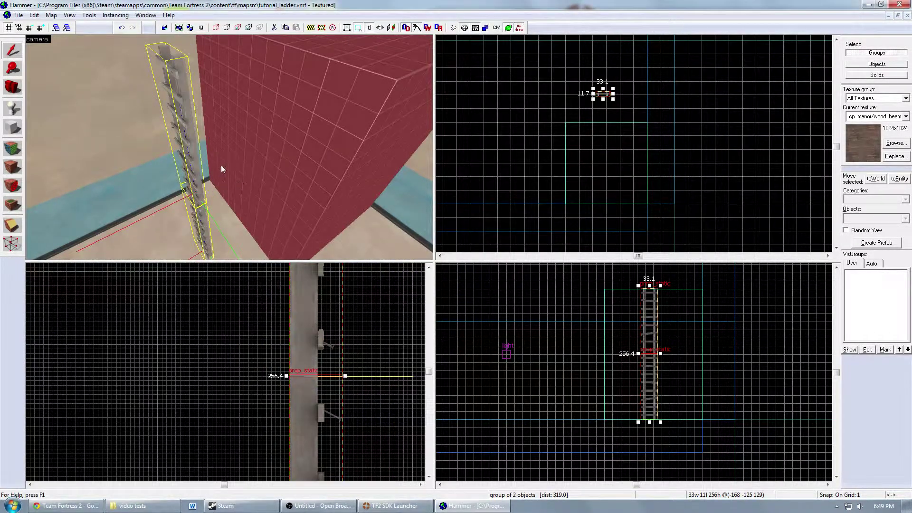
Move the ladder group in the top view up against the front face of the tall block.
scroll(602, 95, "up", 5)
left_click_drag(603, 98, 610, 184)
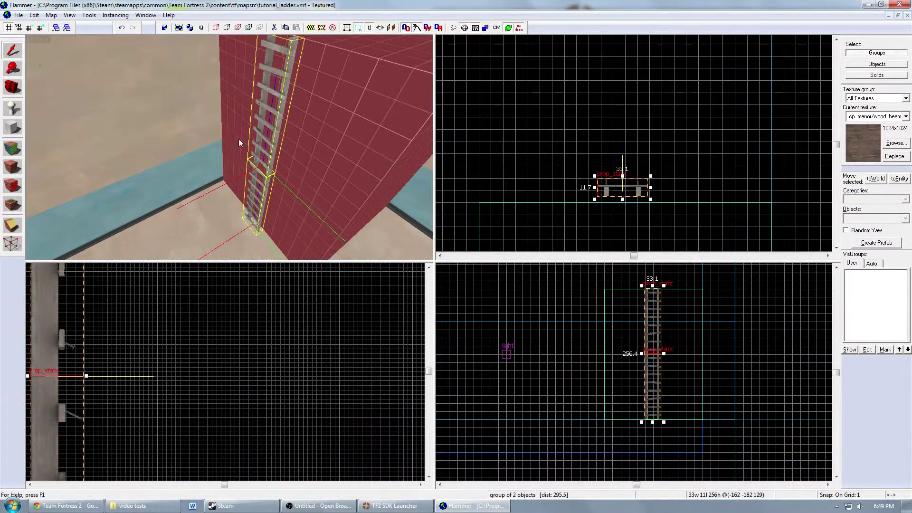
key("z")
key("a")
key("z")
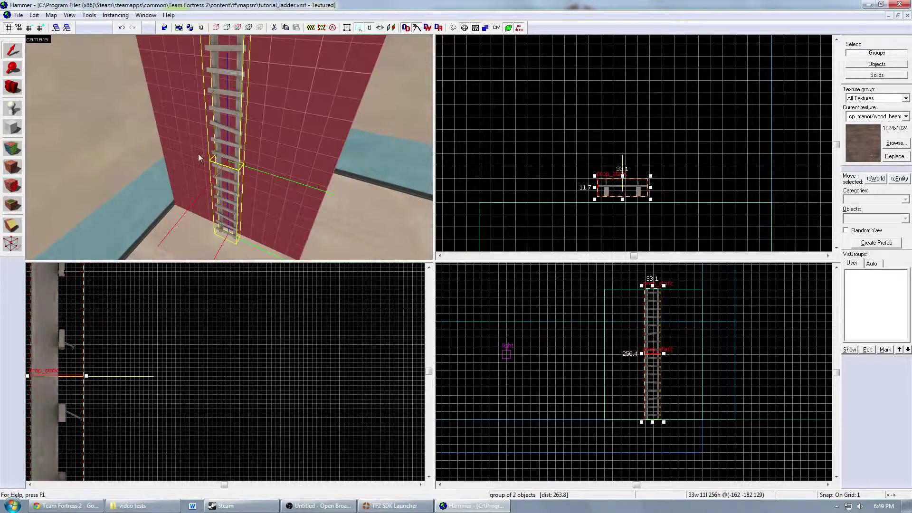
Draw a block outline 32 units wide around the ladder's lowest rung in the side view and make it 16 units high.
left_click(207, 238)
scroll(207, 237, "down", 3)
scroll(207, 238, "up", 3)
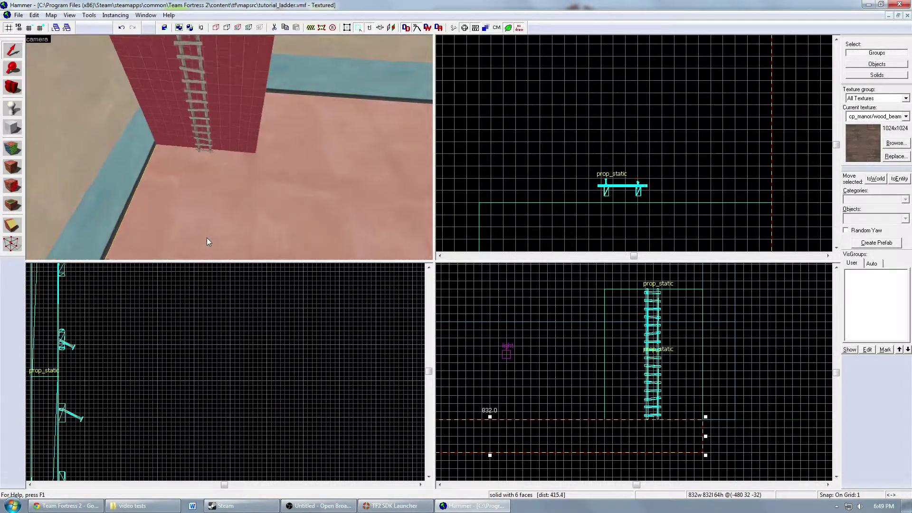
key("a")
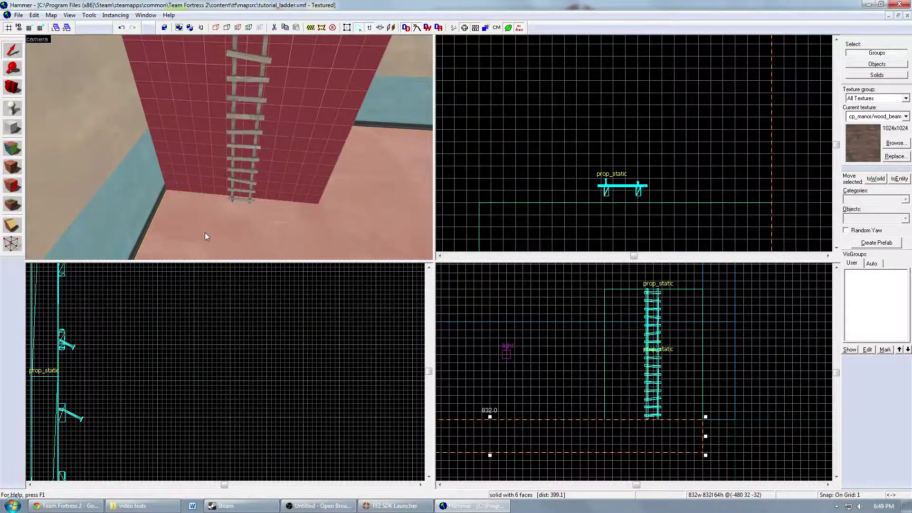
left_click(13, 127)
scroll(652, 423, "up", 10)
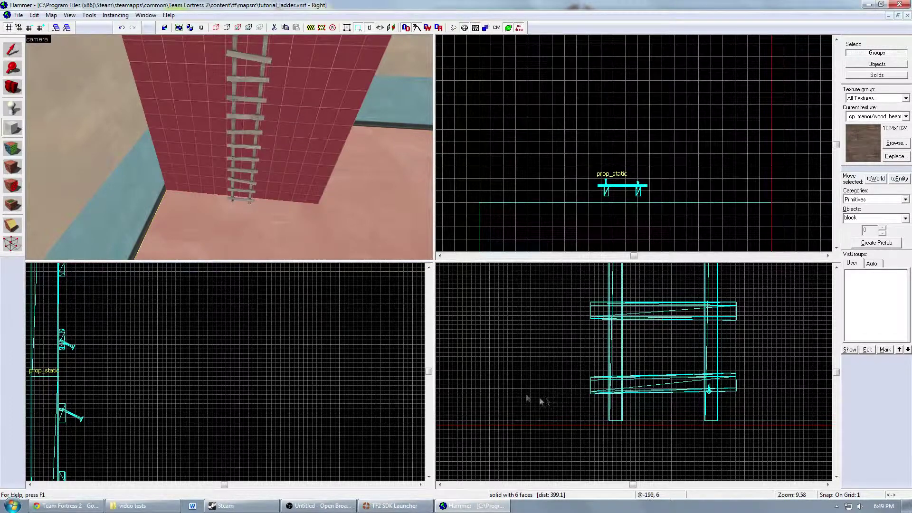
left_click_drag(589, 389, 736, 426)
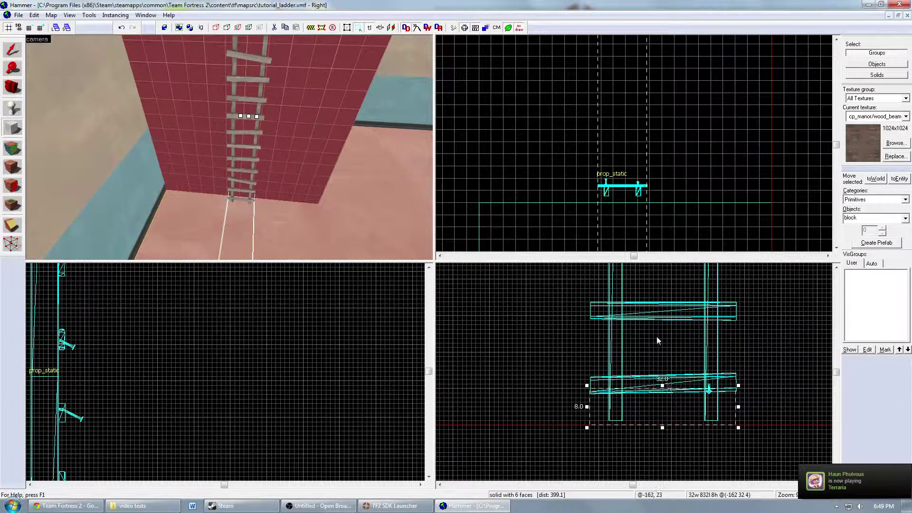
scroll(658, 338, "up", 3)
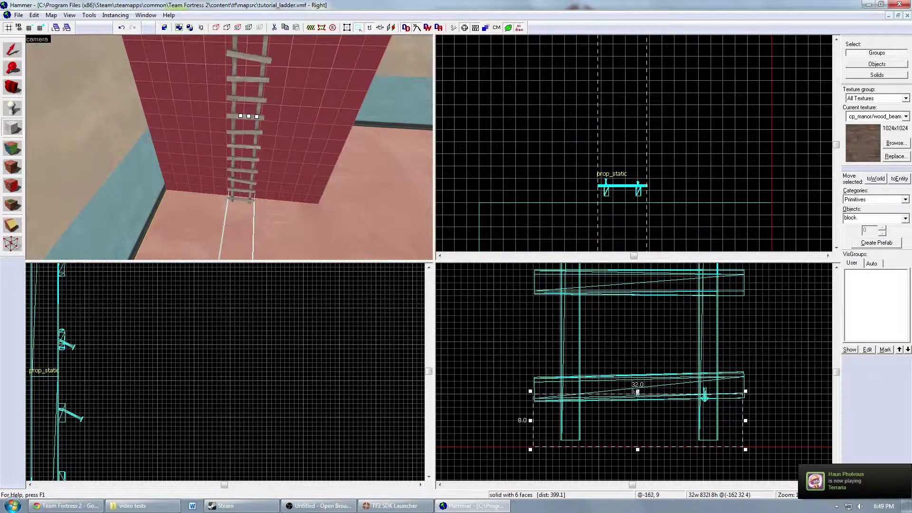
left_click_drag(638, 394, 632, 339)
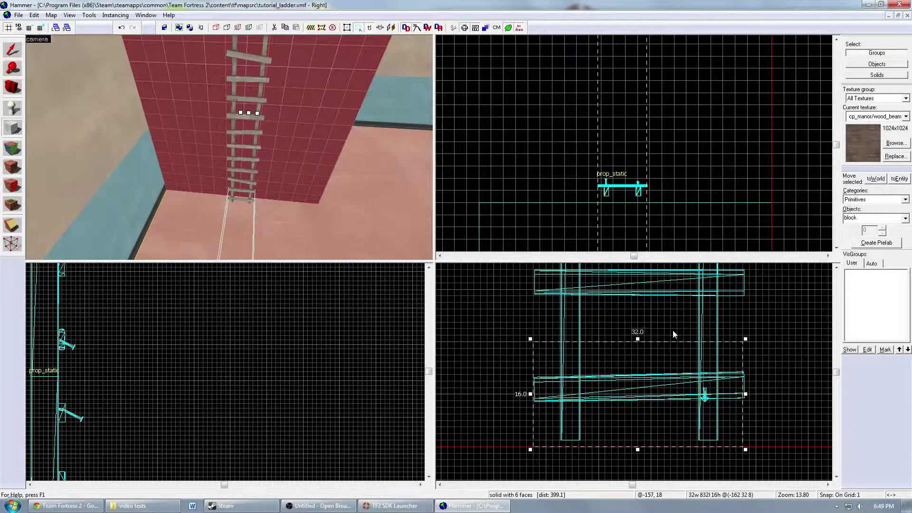
Reduce the depth of the block outline to 1 unit in the top view, keeping it in front of the ladder.
scroll(636, 153, "down", 10)
left_click_drag(629, 83, 629, 161)
scroll(630, 152, "up", 9)
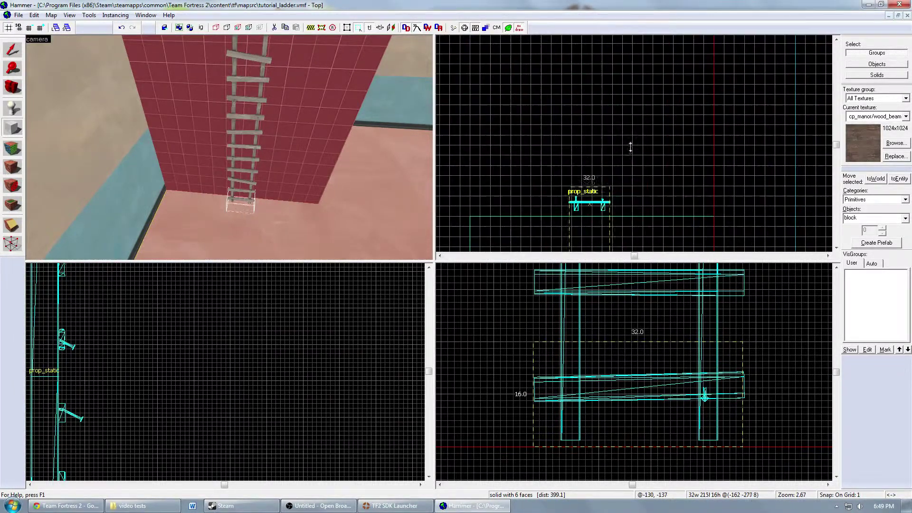
scroll(627, 147, "down", 5)
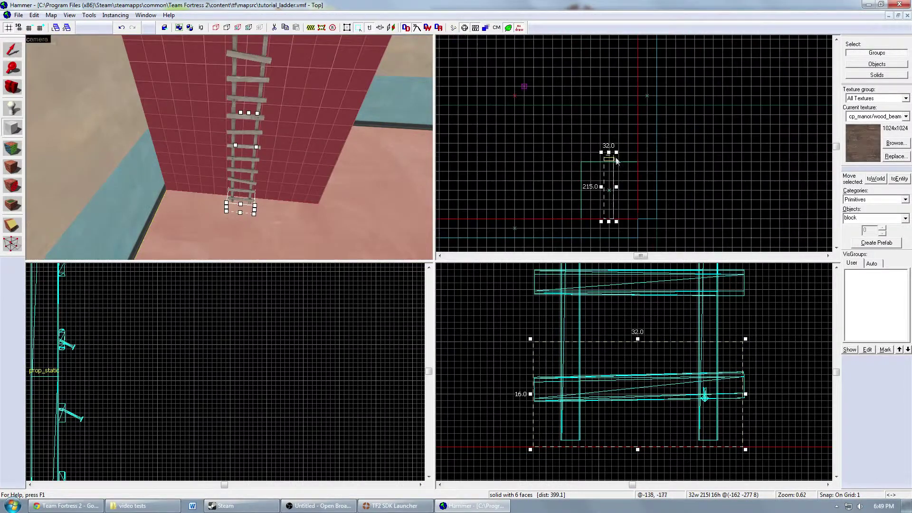
left_click_drag(609, 221, 612, 135)
scroll(611, 158, "up", 10)
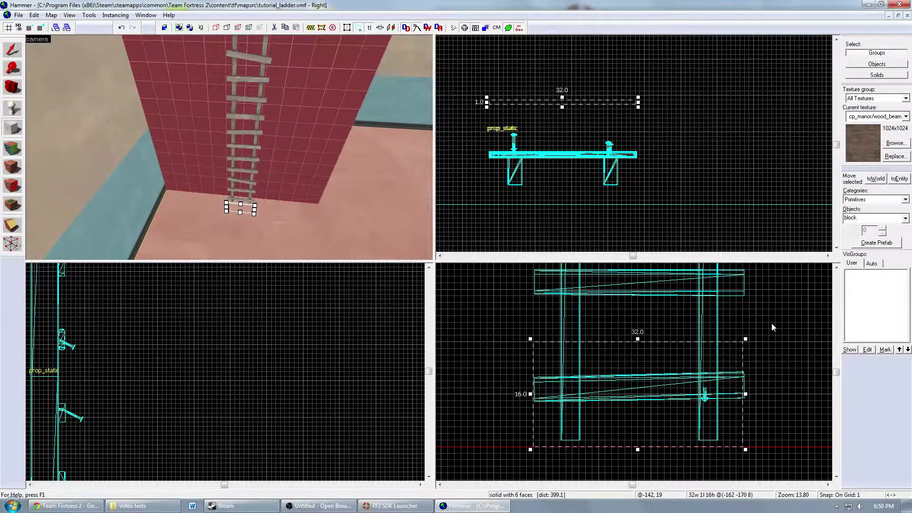
Move the thin outline 1 unit farther from the ladder and create the block from it.
scroll(554, 104, "up", 2)
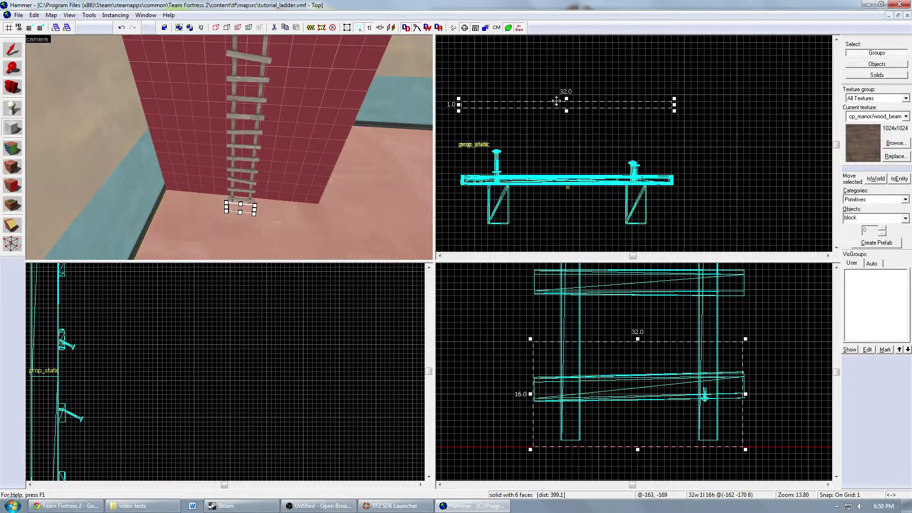
left_click_drag(559, 103, 558, 97)
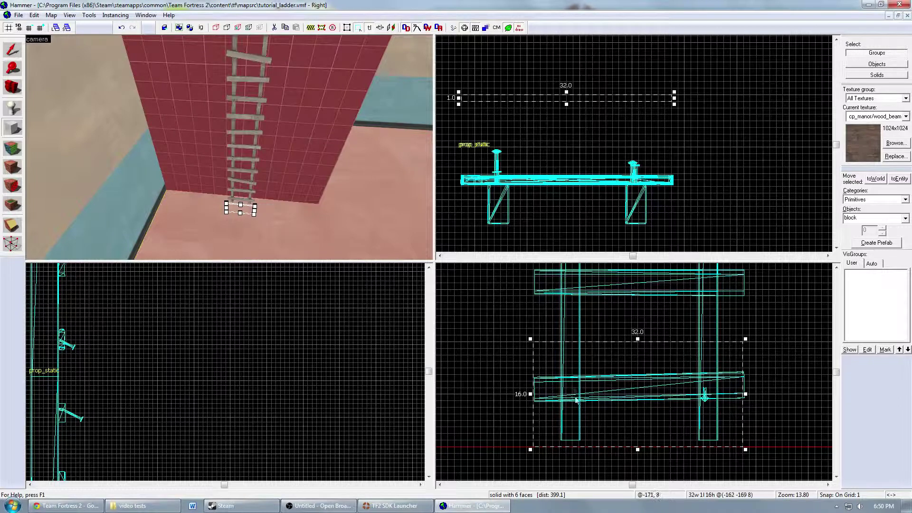
right_click(546, 98)
left_click(583, 105)
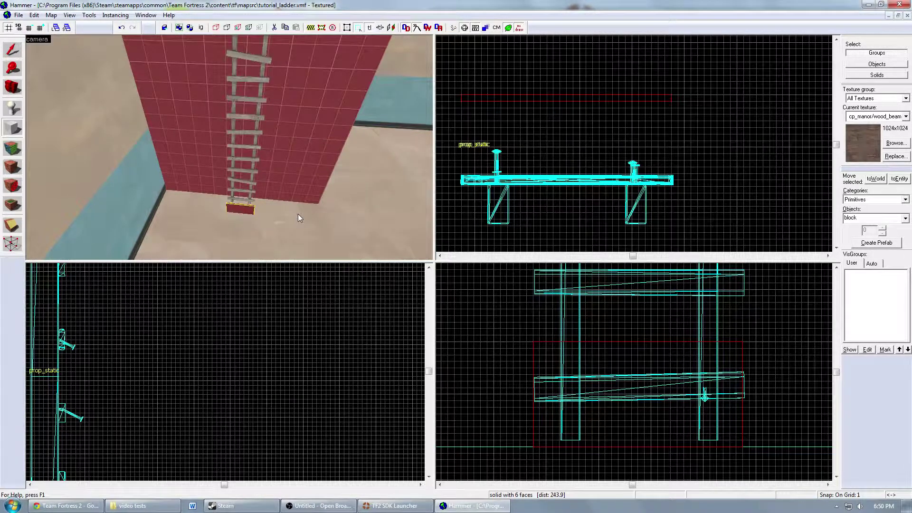
Apply the tools/toolsplayerclip texture to all faces of the new thin block.
key("z")
key("w")
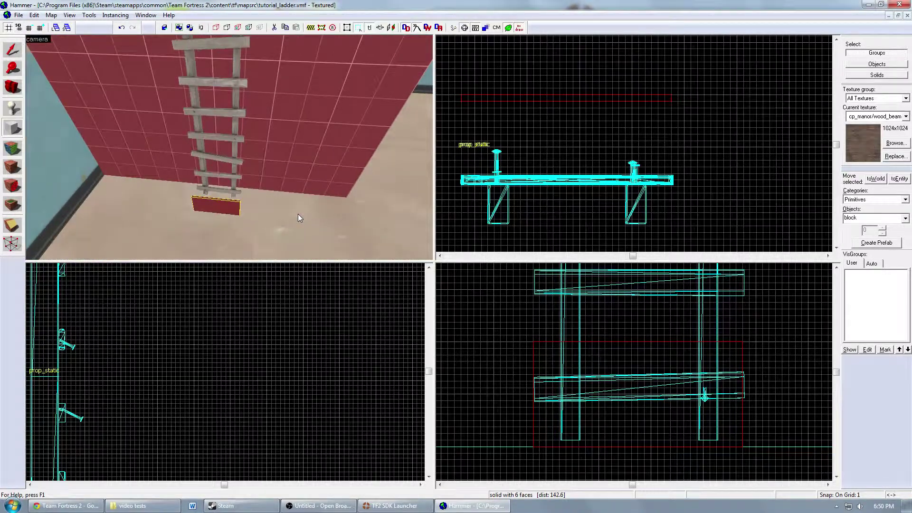
key("shift+a")
left_click(429, 286)
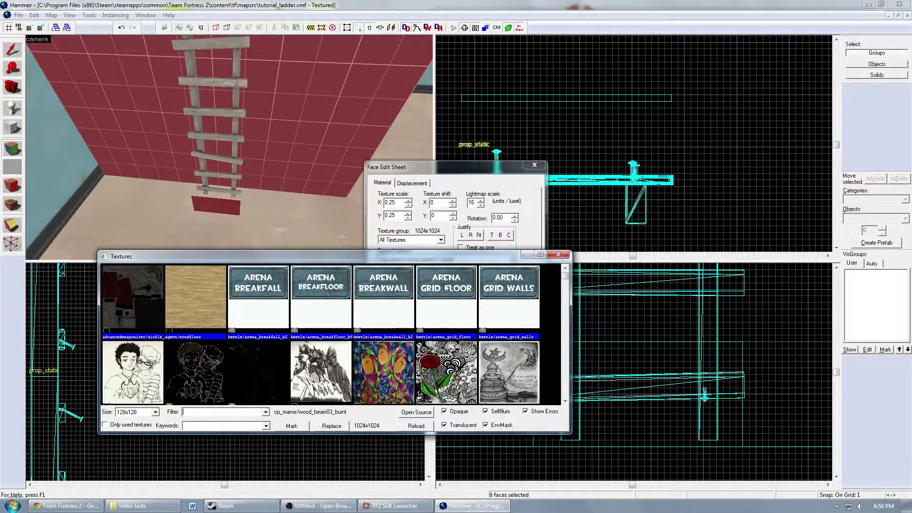
type("playerclip")
key("Return")
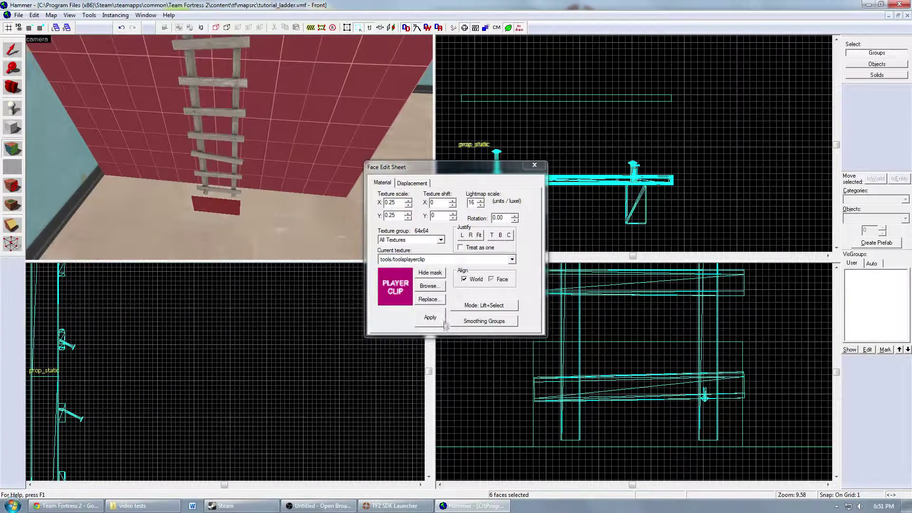
left_click(430, 318)
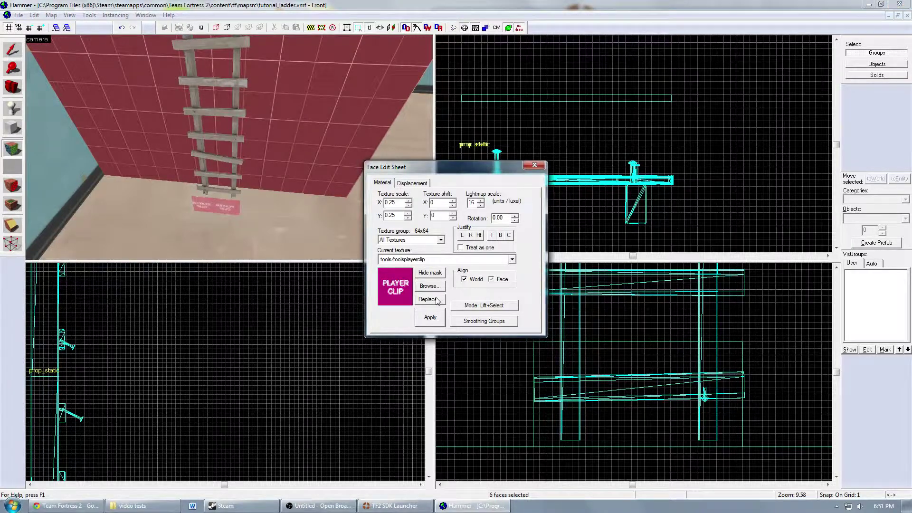
left_click(535, 165)
Select the player clip block and move it 16 units farther from the ladder in the front view.
left_click(226, 208)
key("ctrl+shift+e")
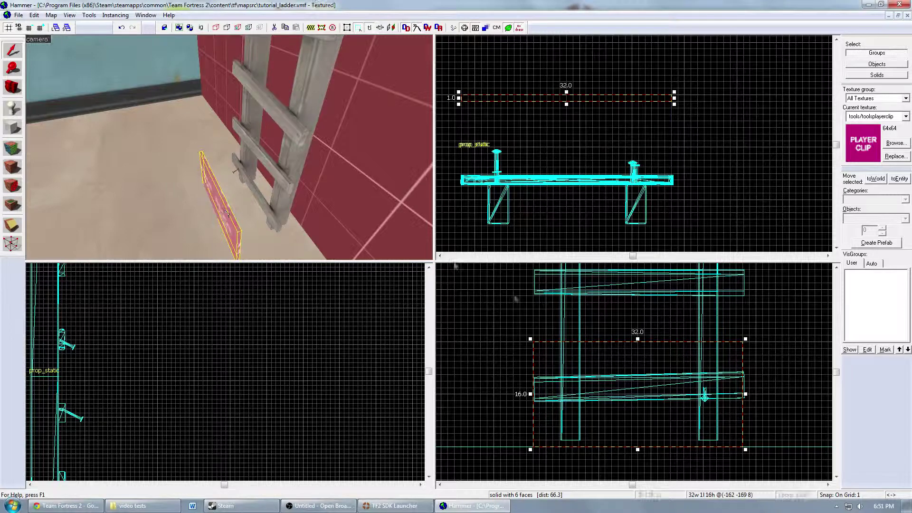
scroll(264, 334, "up", 3)
scroll(264, 334, "down", 6)
scroll(248, 407, "up", 12)
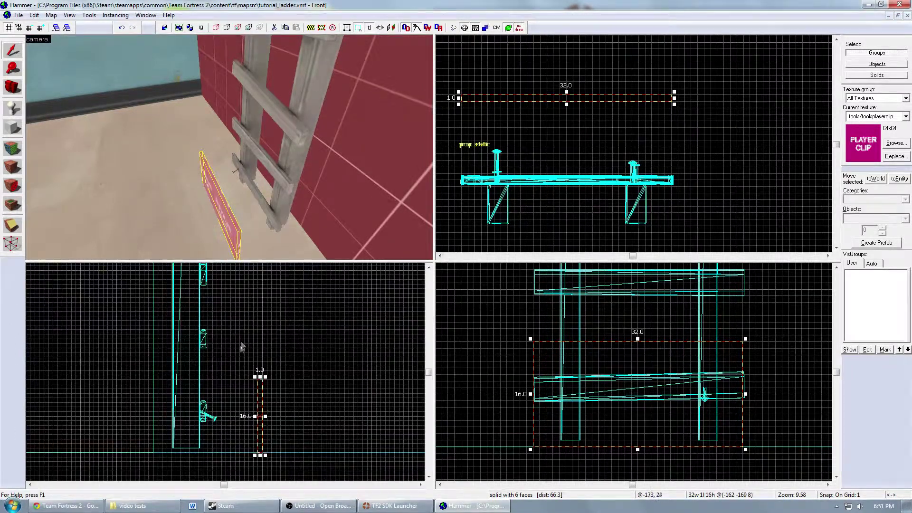
left_click_drag(264, 439, 332, 439)
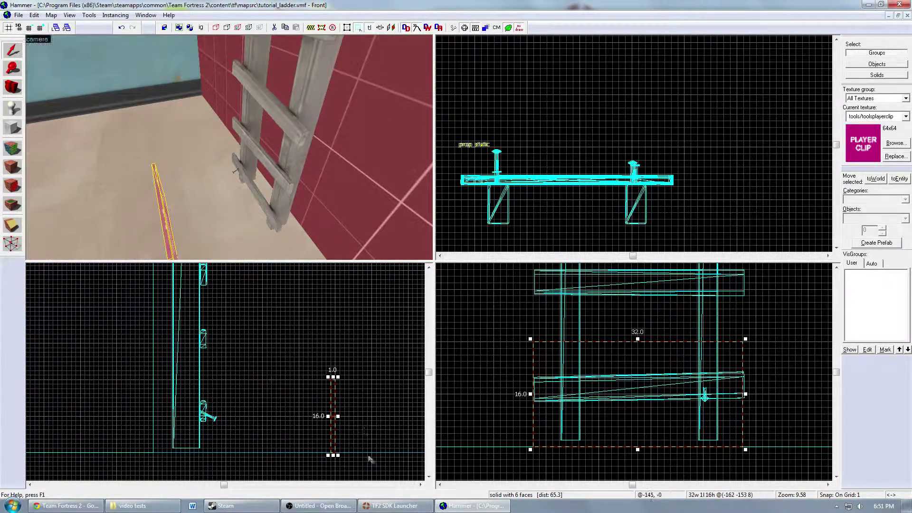
Copy the clip block 16 units up and 1 unit toward the ladder, and copy that pair 32 units up and 2 units inward.
scroll(370, 452, "up", 2)
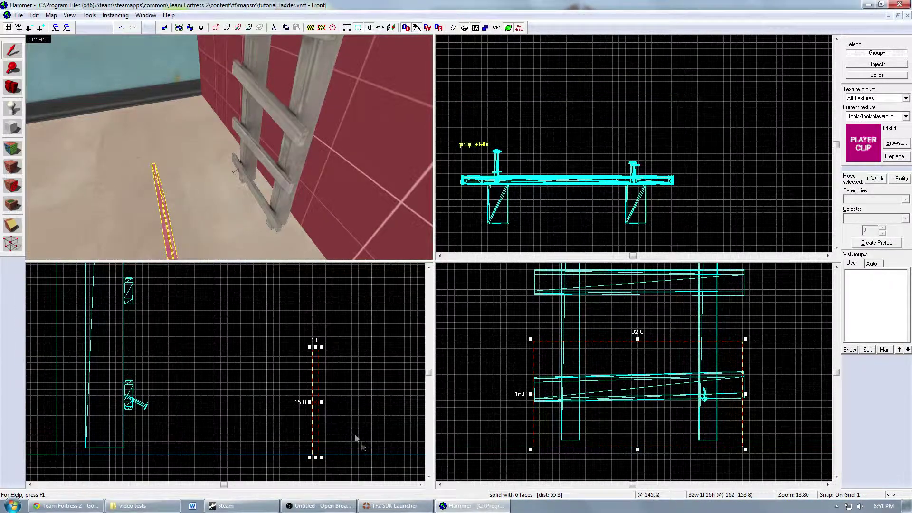
left_click_drag(318, 439, 312, 334)
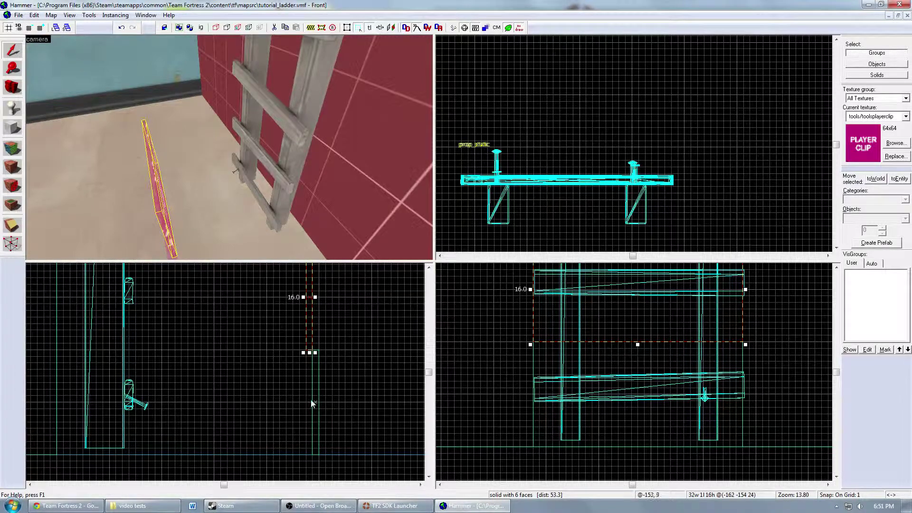
left_click_drag(155, 220, 224, 228)
key("z")
key("z")
left_click(266, 167, "ctrl")
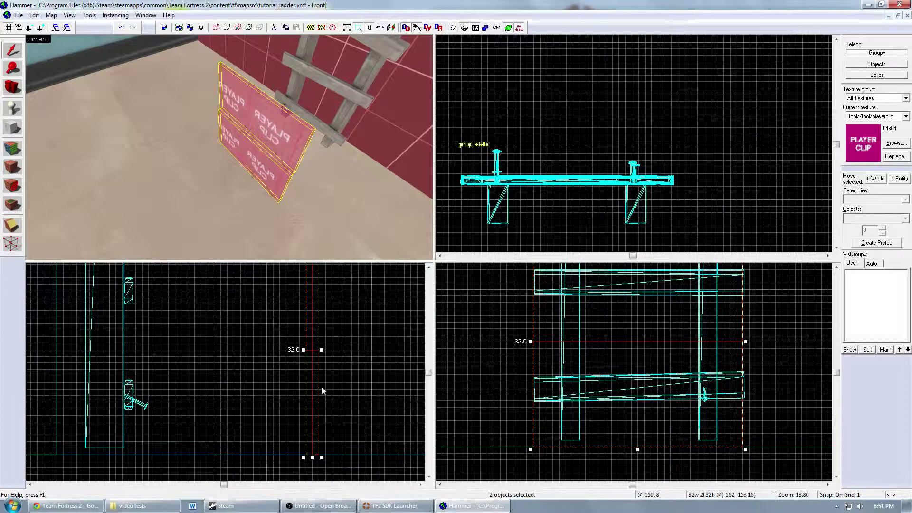
scroll(355, 453, "down", 3)
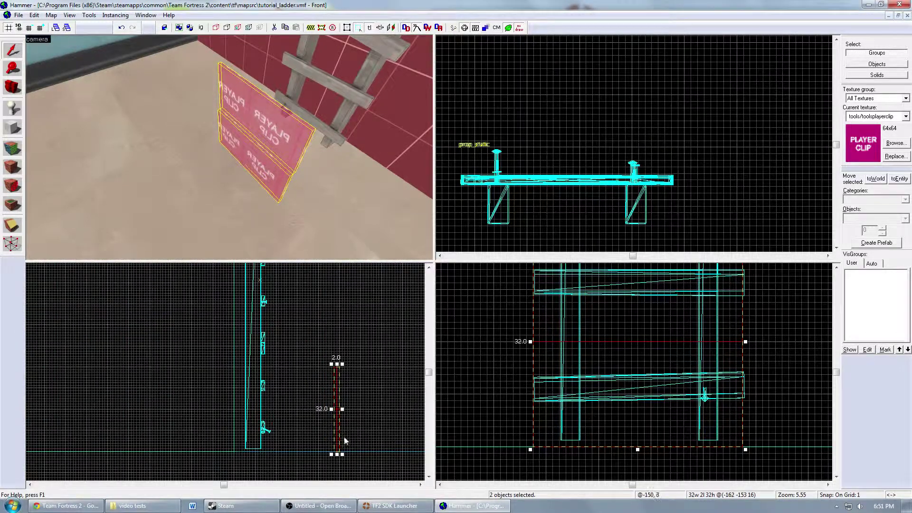
left_click_drag(338, 432, 331, 347)
Select all four clip blocks and copy them 64 units up and 4 units toward the ladder.
left_click(269, 152, "ctrl")
left_click(266, 166, "ctrl")
key("w")
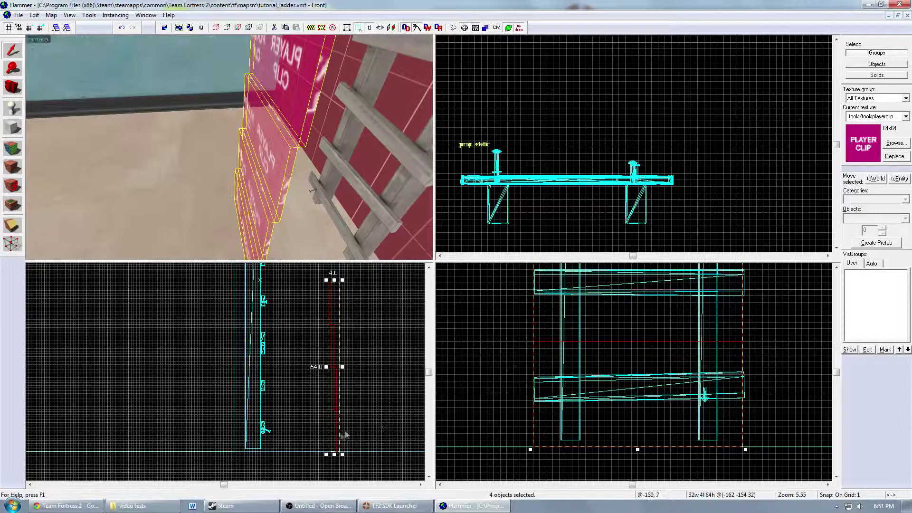
left_click_drag(335, 435, 323, 270)
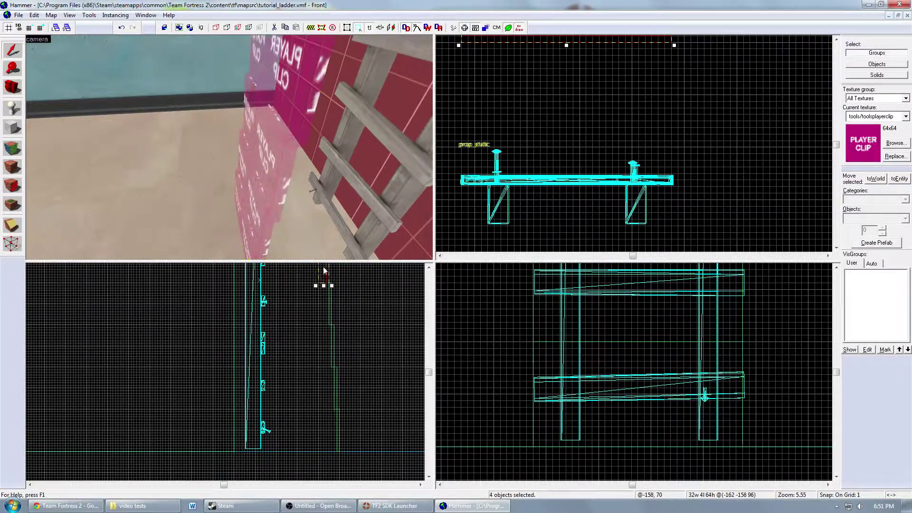
Select all eight clip blocks and copy them 128 units up and 8 units toward the ladder.
scroll(362, 445, "down", 8)
scroll(242, 143, "down", 2)
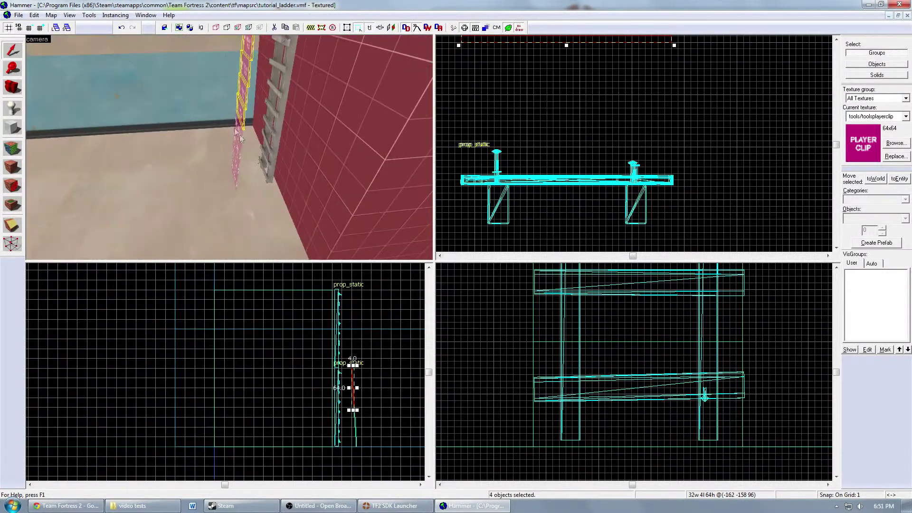
left_click(236, 137, "ctrl")
left_click(235, 148, "ctrl")
left_click(234, 158, "ctrl")
left_click(233, 168, "ctrl")
scroll(389, 458, "down", 3)
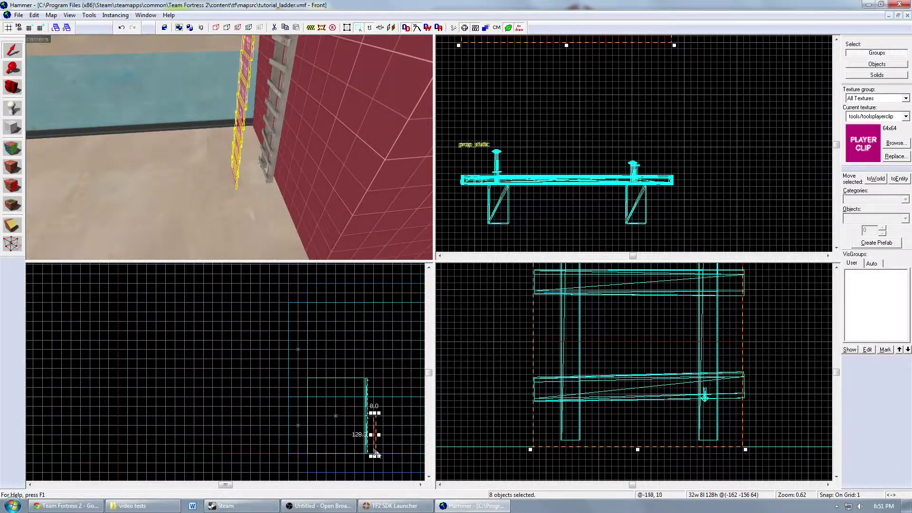
scroll(376, 452, "up", 10)
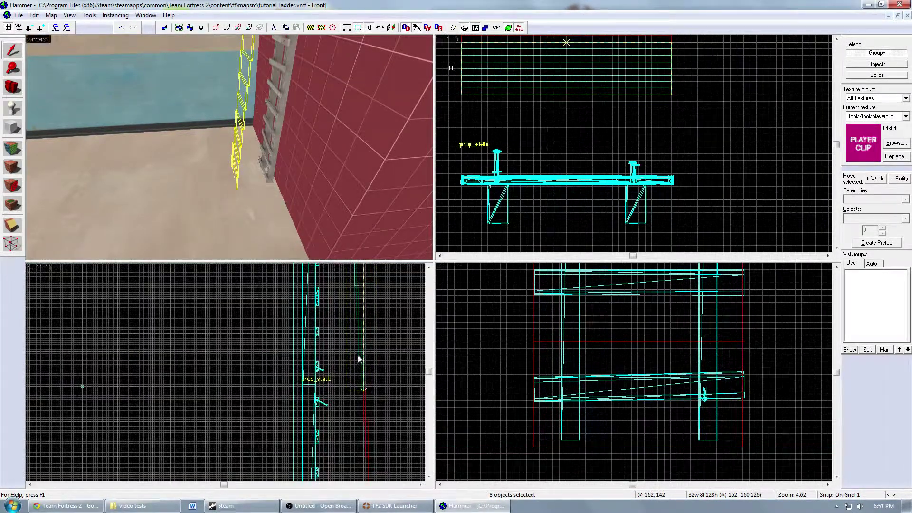
scroll(370, 399, "down", 3)
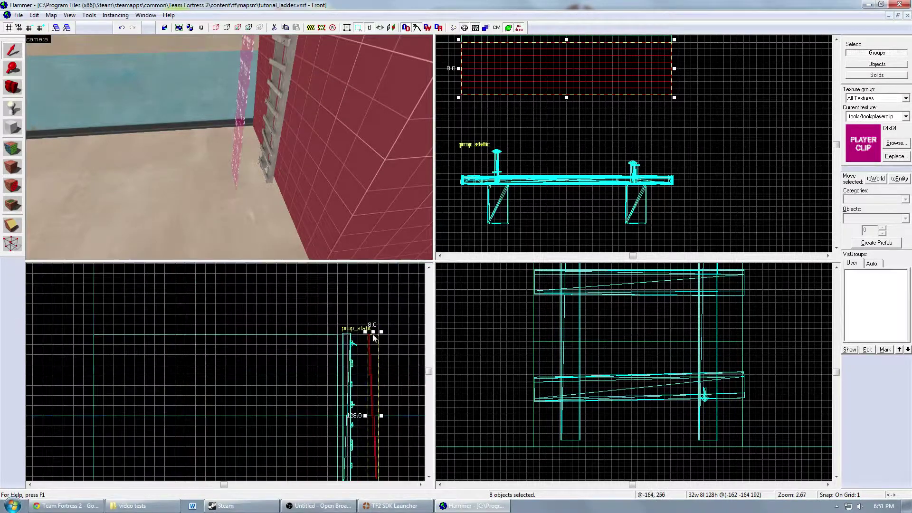
Add the lower eight clip blocks to the selection and group all sixteen together.
scroll(373, 335, "up", 4)
key("z")
key("w")
key("z")
left_click(192, 179, "ctrl")
left_click(194, 192, "ctrl")
left_click(195, 212, "ctrl")
left_click(194, 230, "ctrl")
key("Down")
left_click(202, 199, "ctrl")
left_click(202, 210, "ctrl")
left_click(202, 222, "ctrl")
left_click(202, 233, "ctrl")
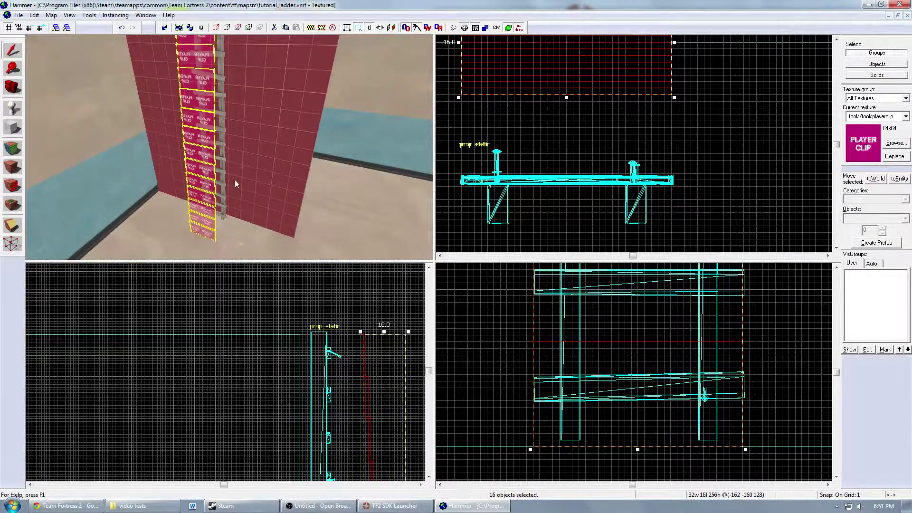
key("z")
key("d")
key("s")
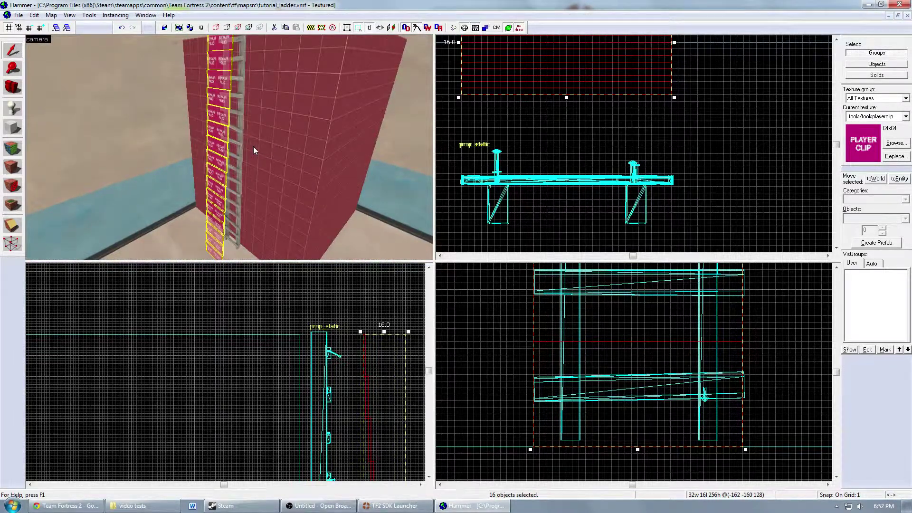
key("w")
Examine how the player clip steps line up with the ladder and the tall block from several camera angles.
left_click(268, 140)
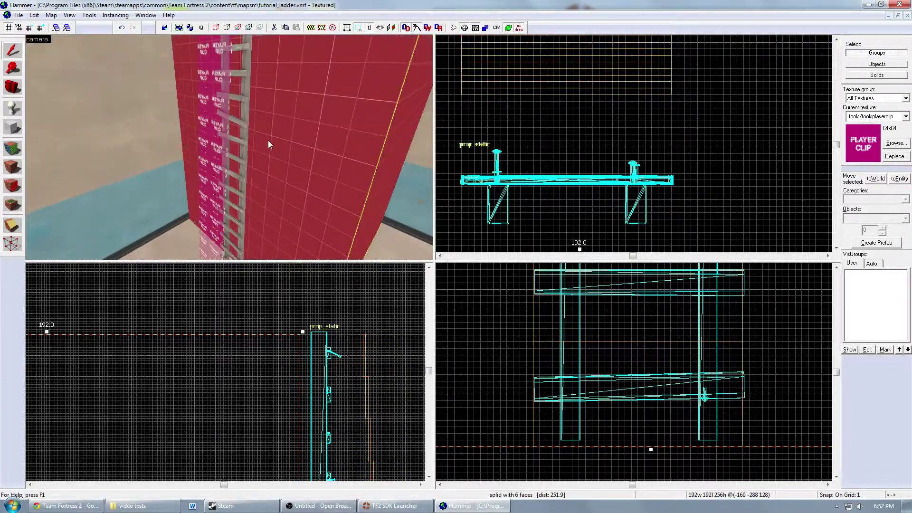
key("a")
key("s")
key("d")
key("z")
left_click(242, 135)
key("s")
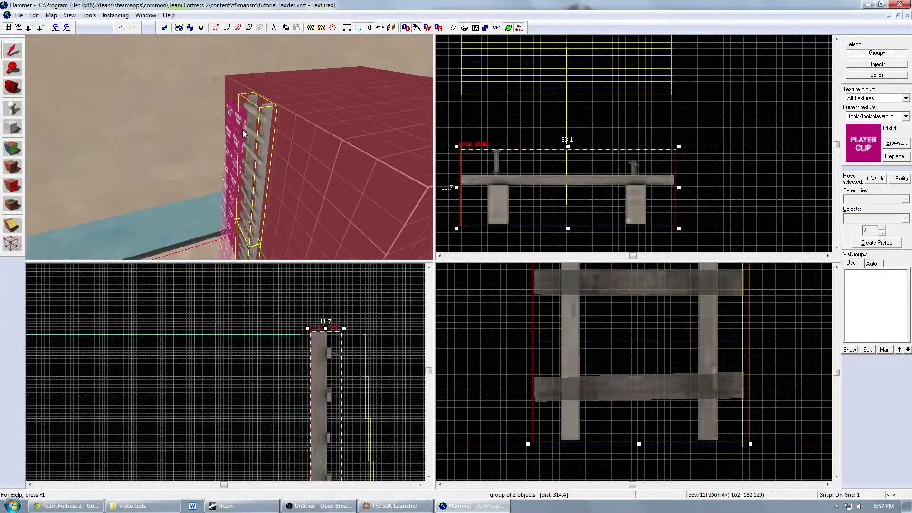
key("w")
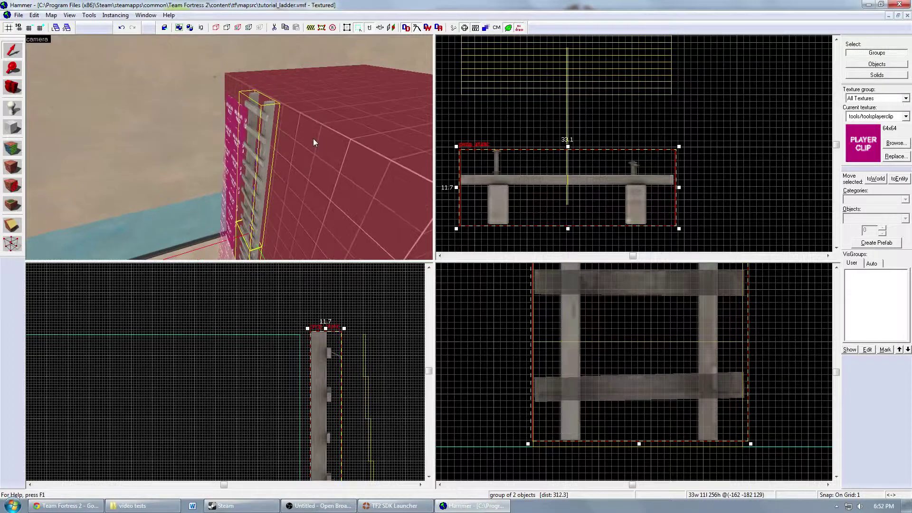
key("z")
key("a")
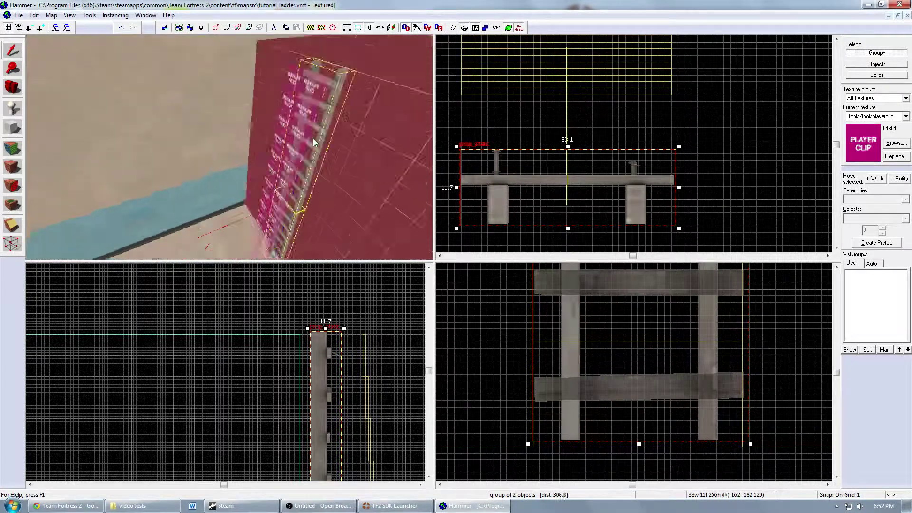
key("w")
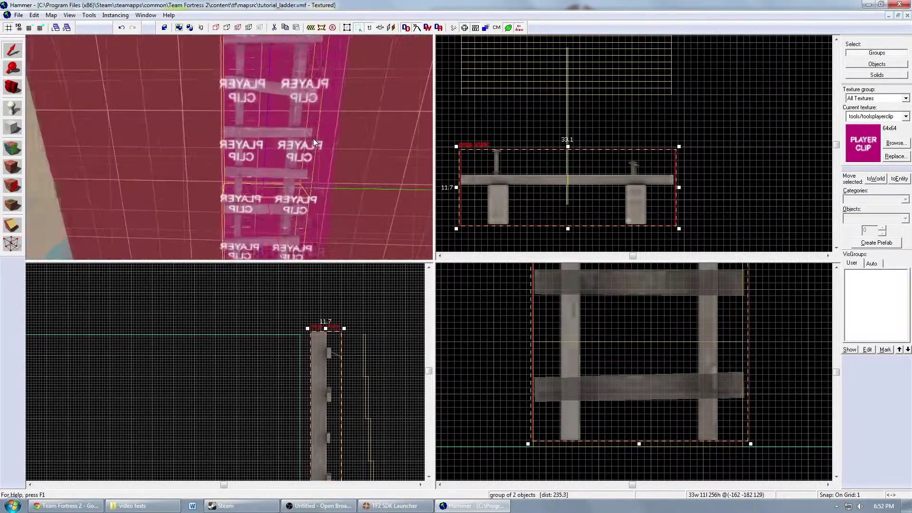
key("s")
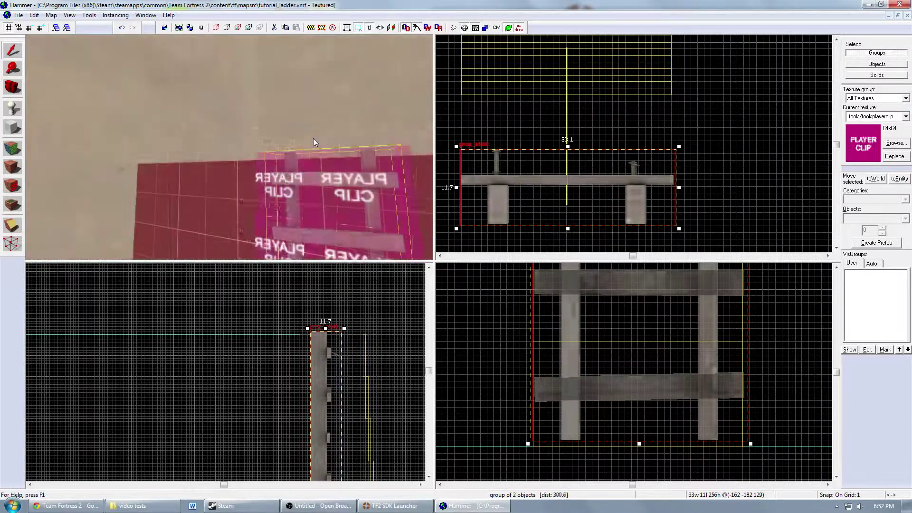
key("a")
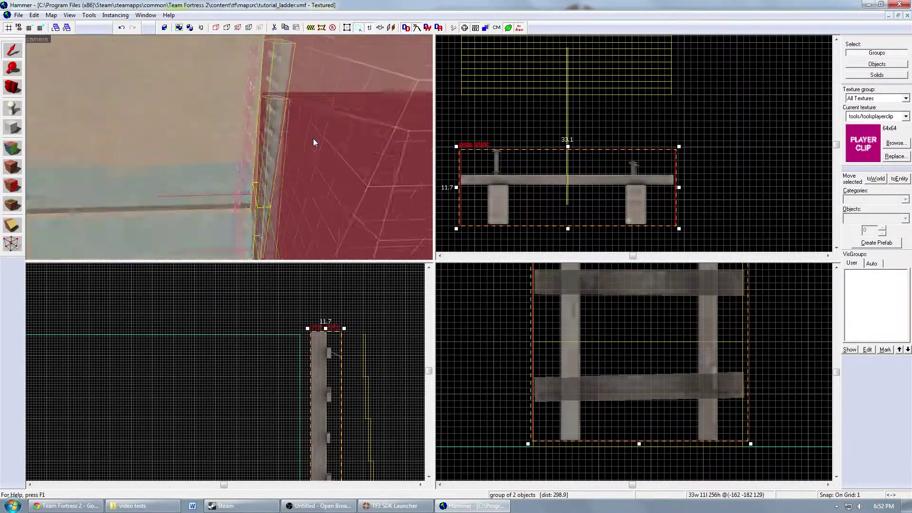
key("z")
Tilt the grouped ladder props 4 degrees in the side profile so they lean parallel to the player clip stack.
scroll(302, 301, "down", 5)
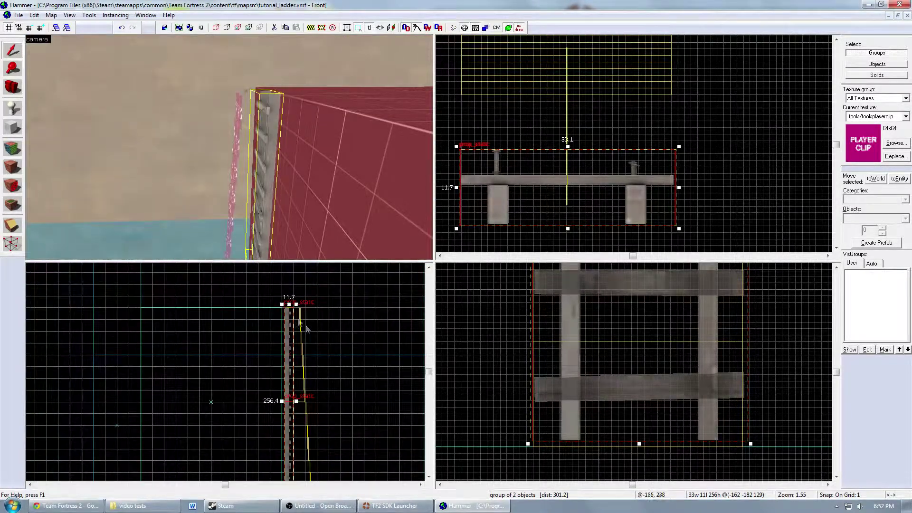
scroll(303, 304, "down", 2)
scroll(325, 417, "up", 3)
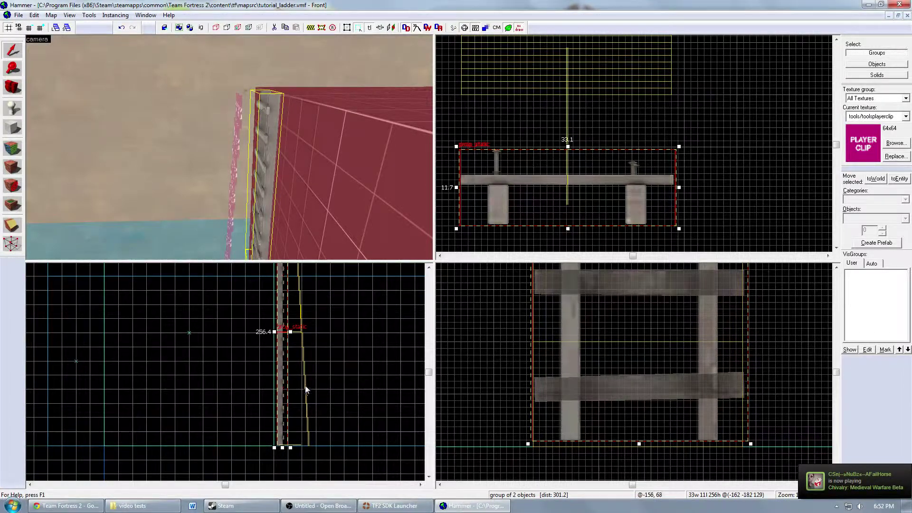
scroll(307, 388, "up", 4)
left_click_drag(372, 373, 273, 344)
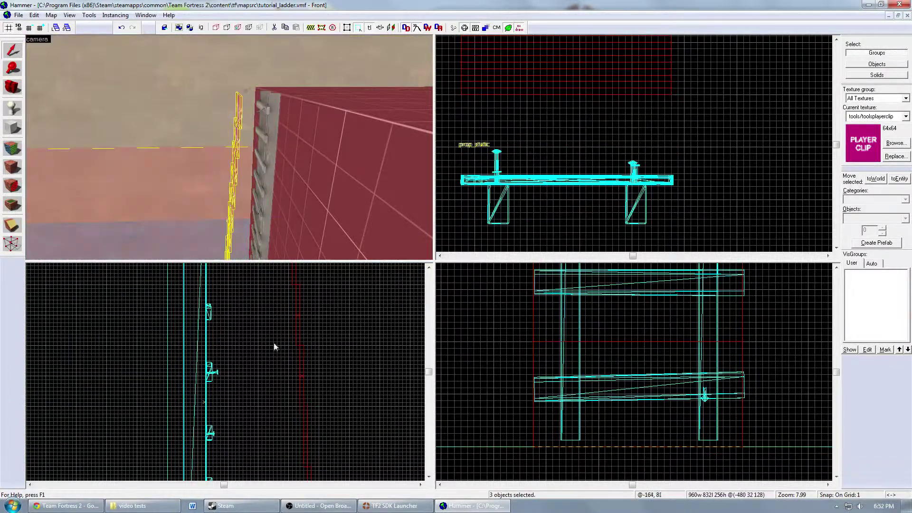
left_click(278, 163)
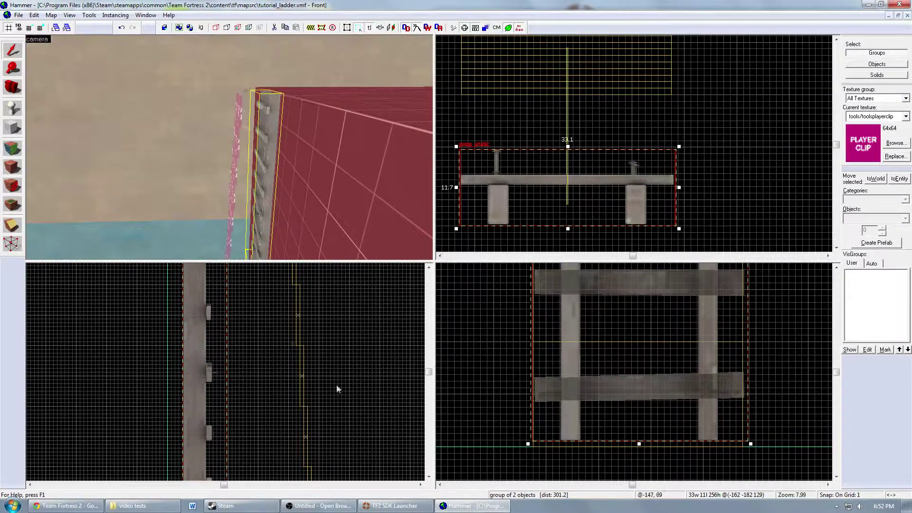
scroll(319, 350, "down", 3)
scroll(307, 371, "up", 4)
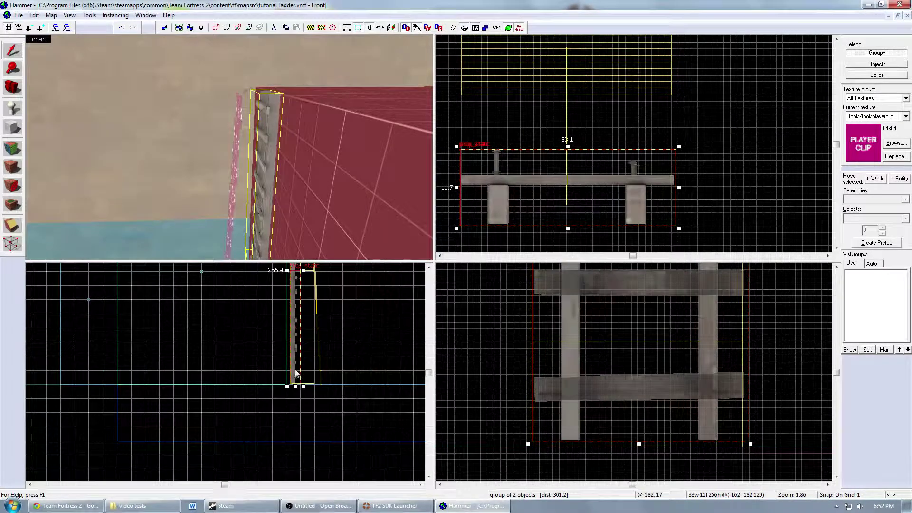
left_click(293, 378)
scroll(311, 372, "up", 6)
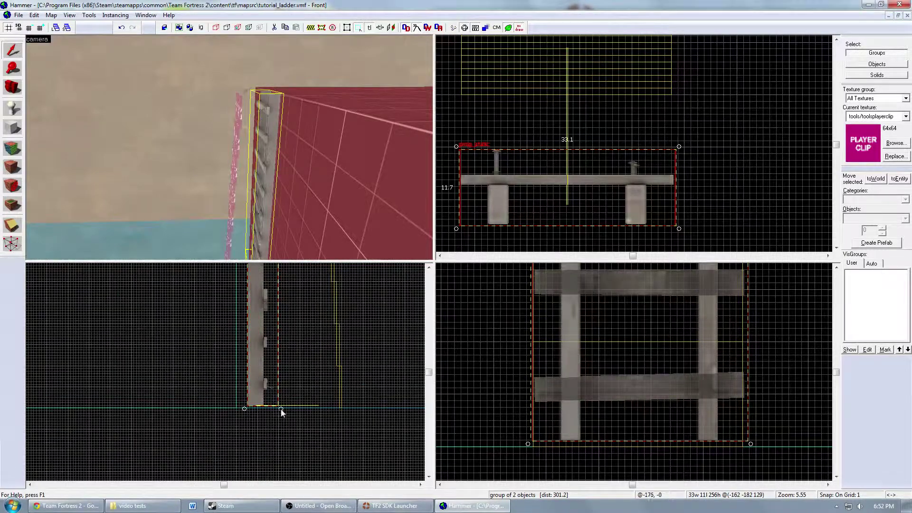
left_click_drag(281, 409, 300, 349)
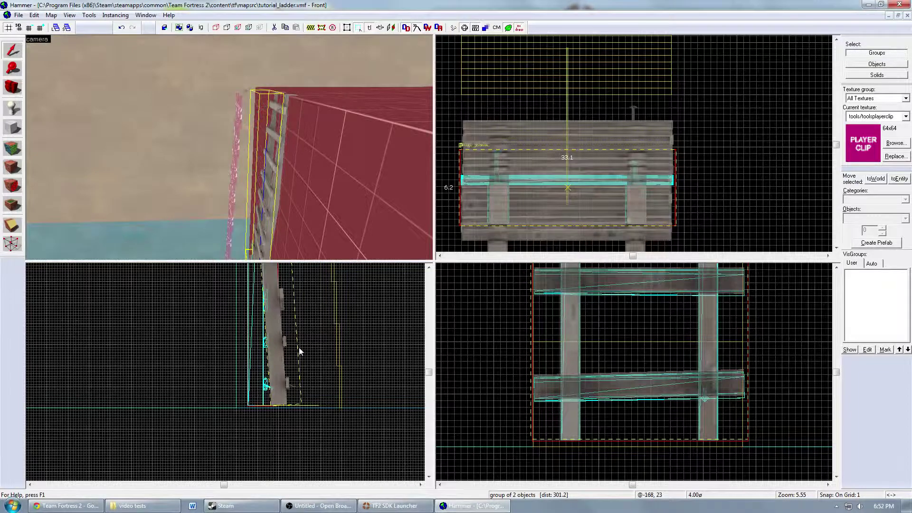
left_click_drag(298, 349, 298, 348)
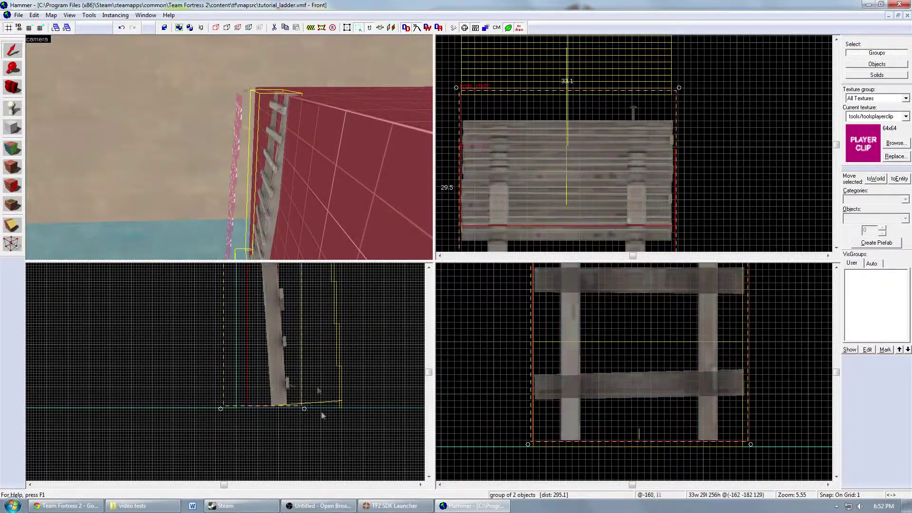
Move the tilted ladder props 18 units toward the player clip stack and 1 unit down so they sit directly behind it.
scroll(327, 325, "down", 2)
scroll(325, 312, "up", 4)
scroll(326, 315, "down", 2)
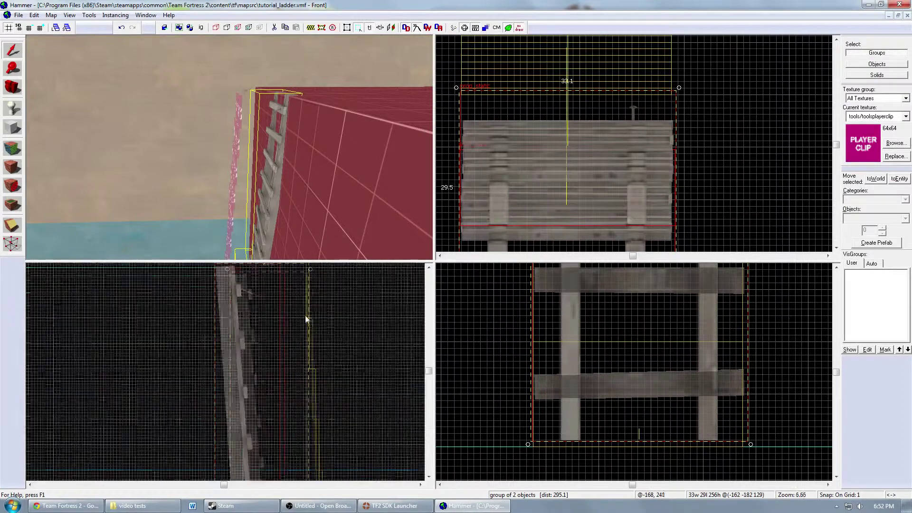
scroll(356, 322, "down", 2)
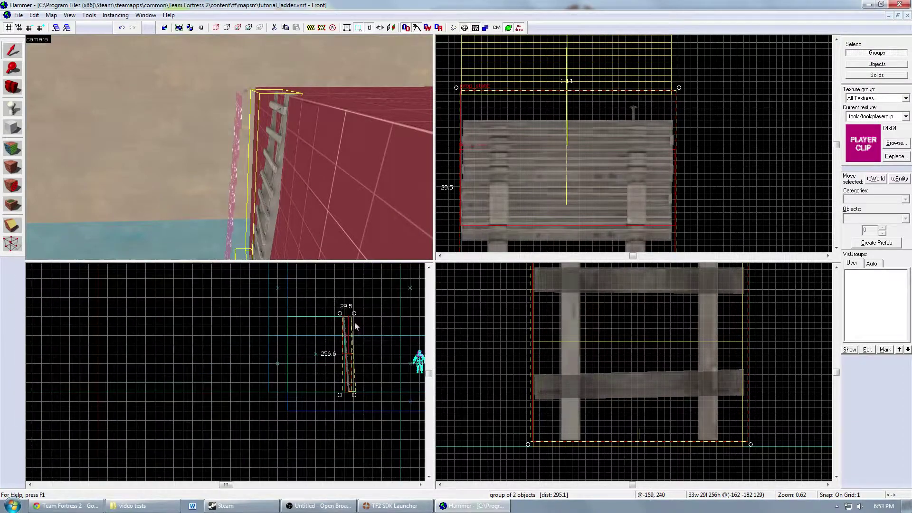
scroll(361, 361, "down", 1)
scroll(351, 380, "up", 3)
scroll(342, 400, "up", 5)
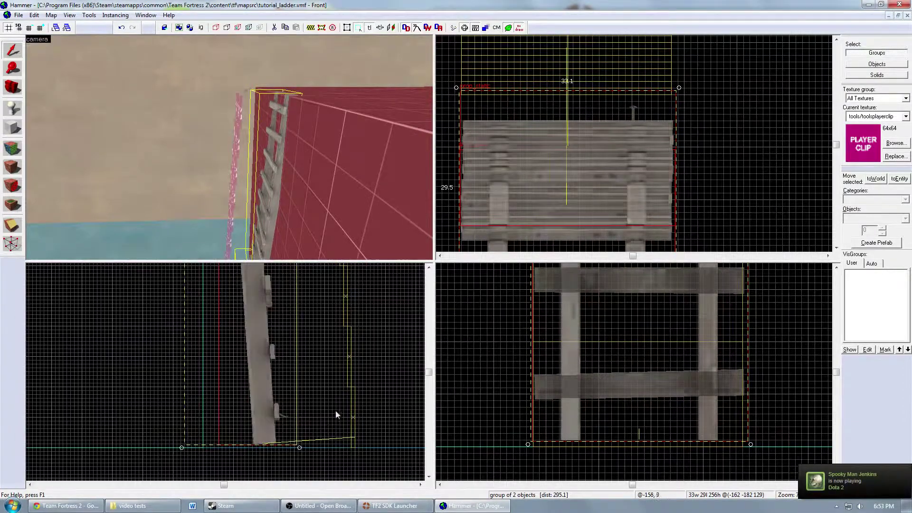
left_click_drag(278, 435, 347, 442)
scroll(388, 389, "down", 3)
scroll(382, 309, "up", 4)
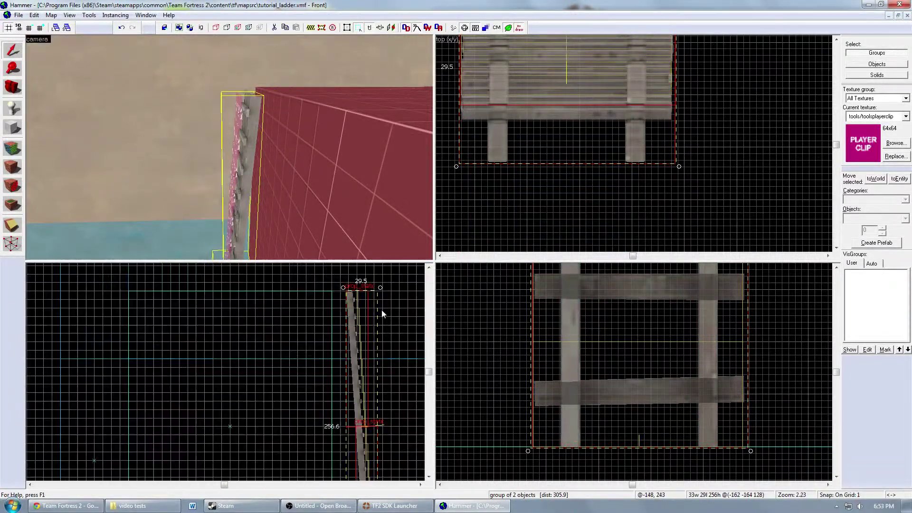
scroll(360, 294, "down", 2)
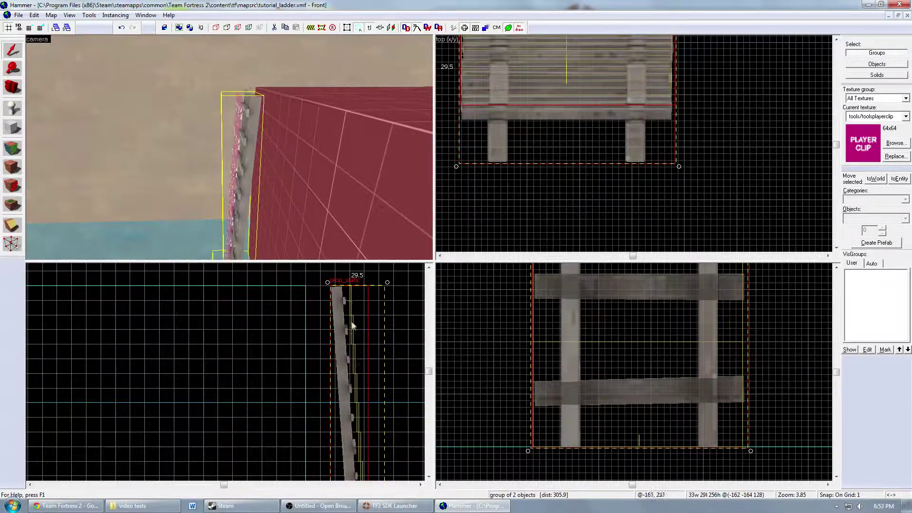
scroll(362, 300, "down", 2)
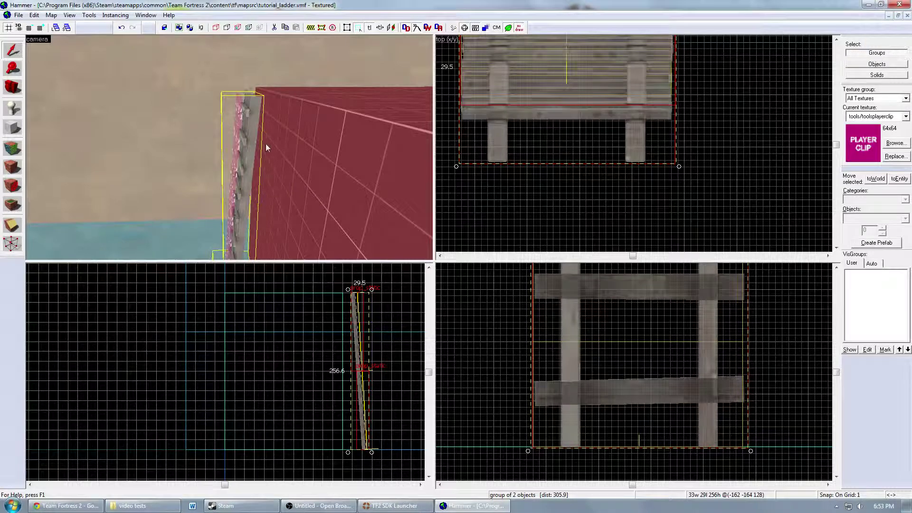
Add the player clip stack to the ladder selection, move both 13 units against the tall block, and clear the selection.
key("ctrl+u")
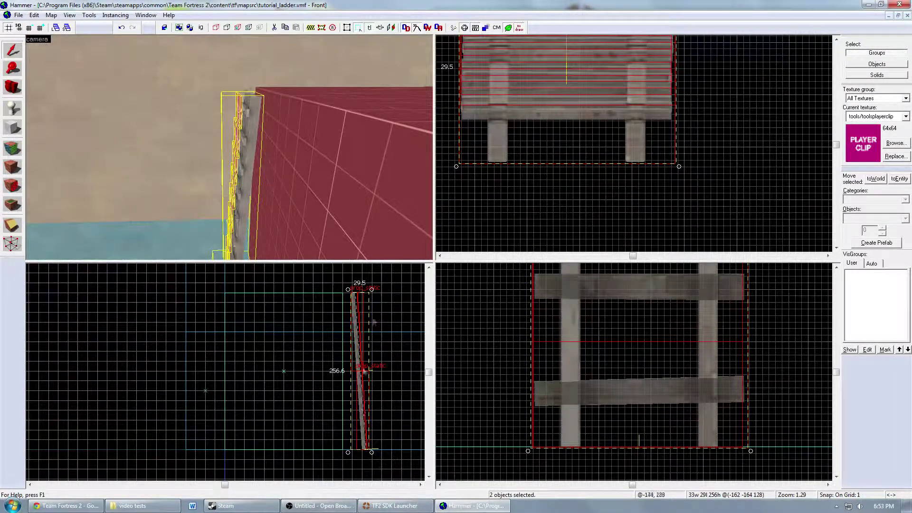
key("ctrl+shift+e")
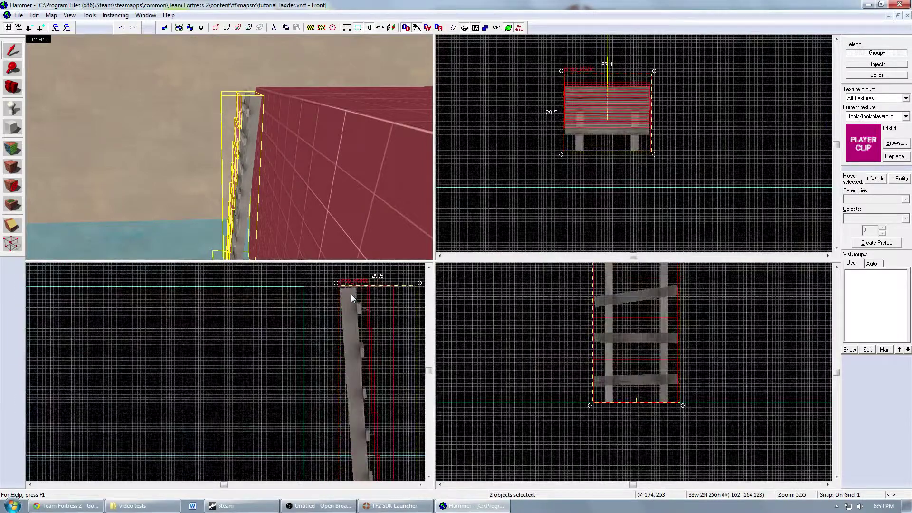
left_click_drag(351, 295, 316, 294)
scroll(286, 175, "down", 4)
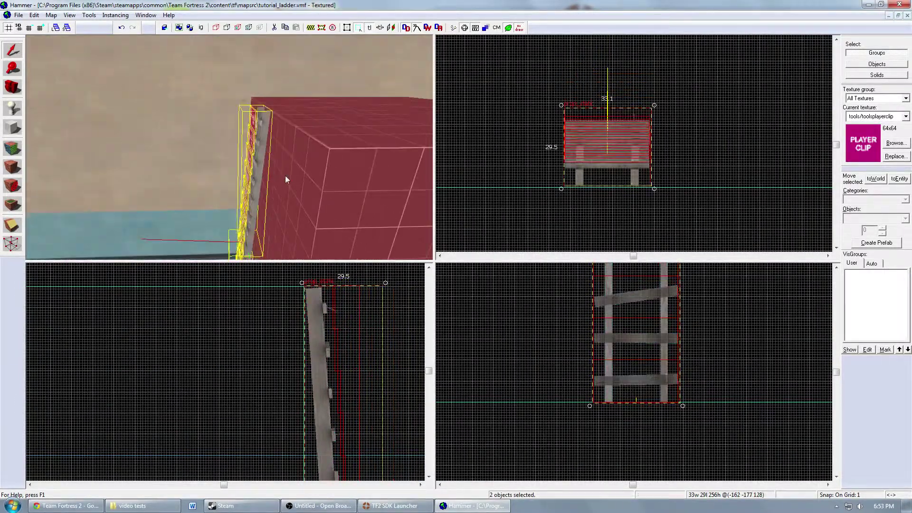
key("Escape")
Examine the ladder and player clip stack against the tall block from the front, the sides and above.
scroll(213, 231, "up", 5)
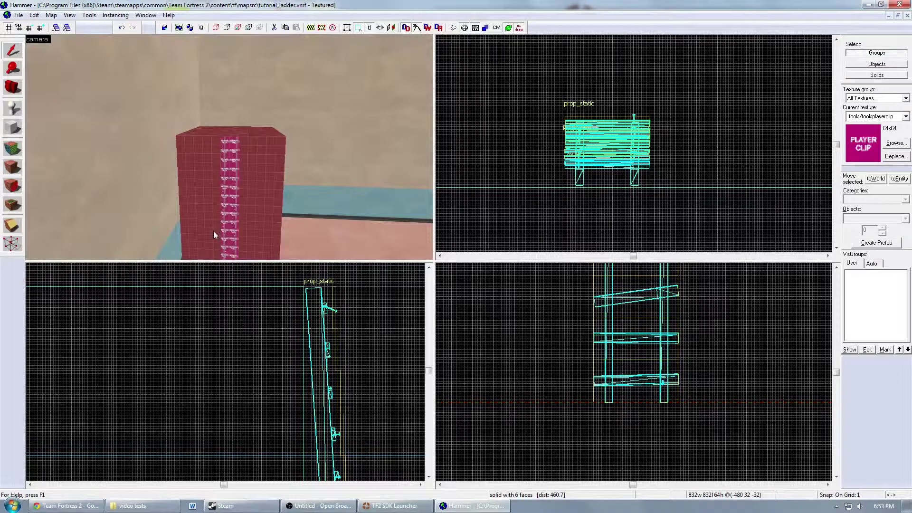
key("d")
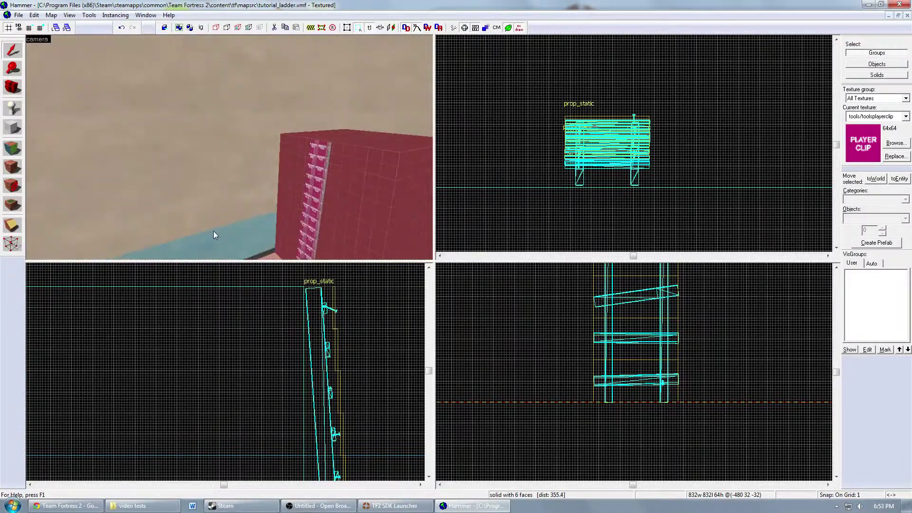
key("d")
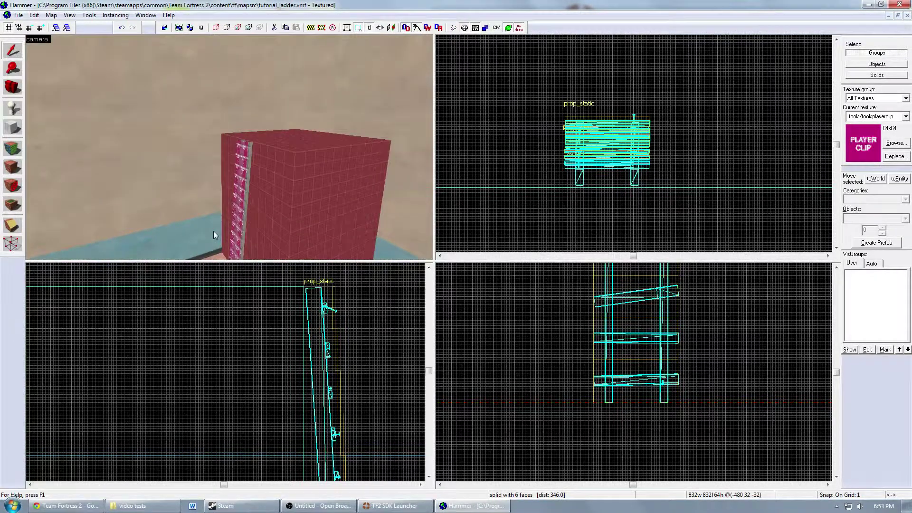
key("Down")
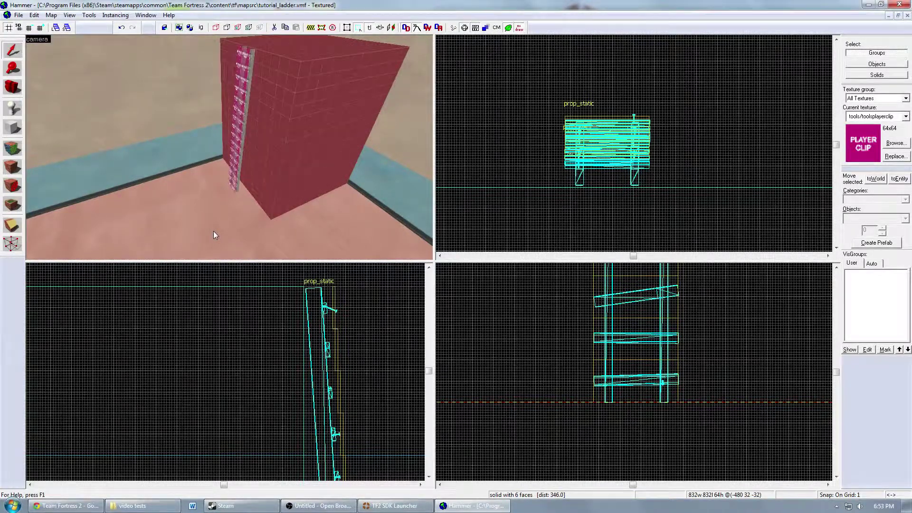
key("Right")
key("Up")
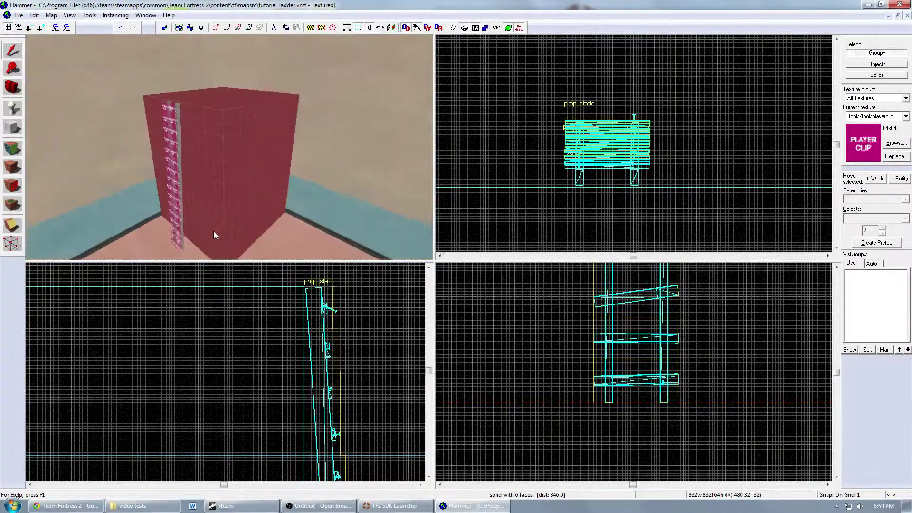
key("Left")
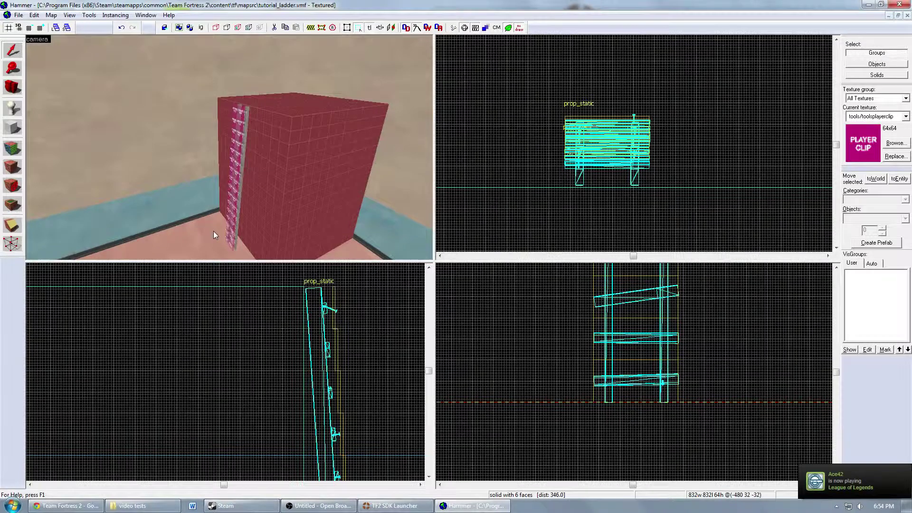
key("a")
key("Right")
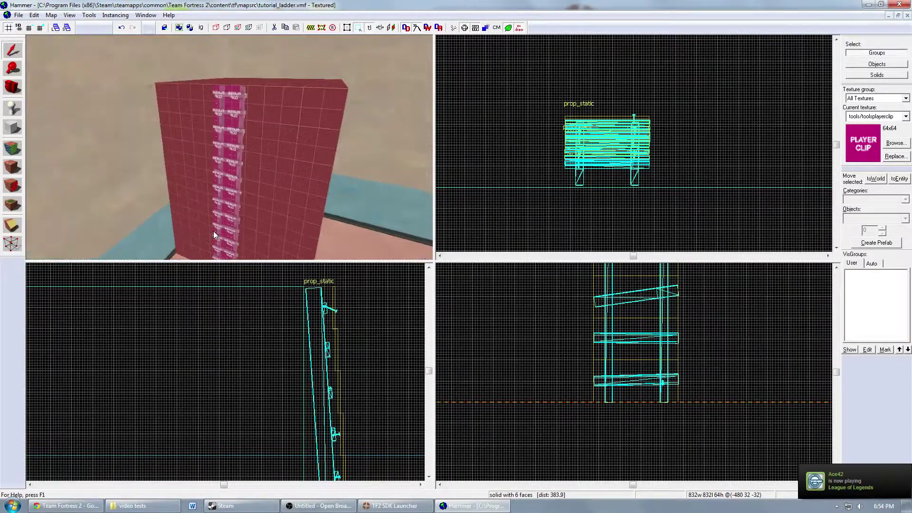
key("w")
key("s")
key("d")
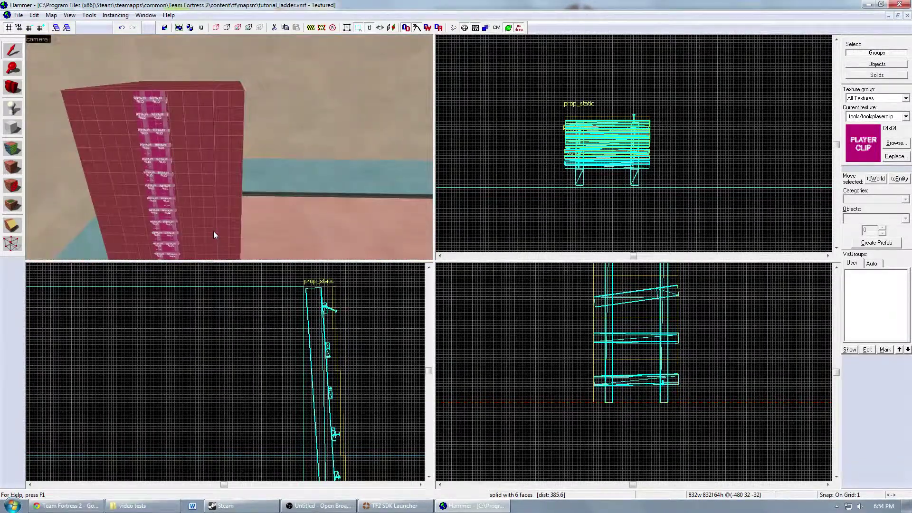
key("Left")
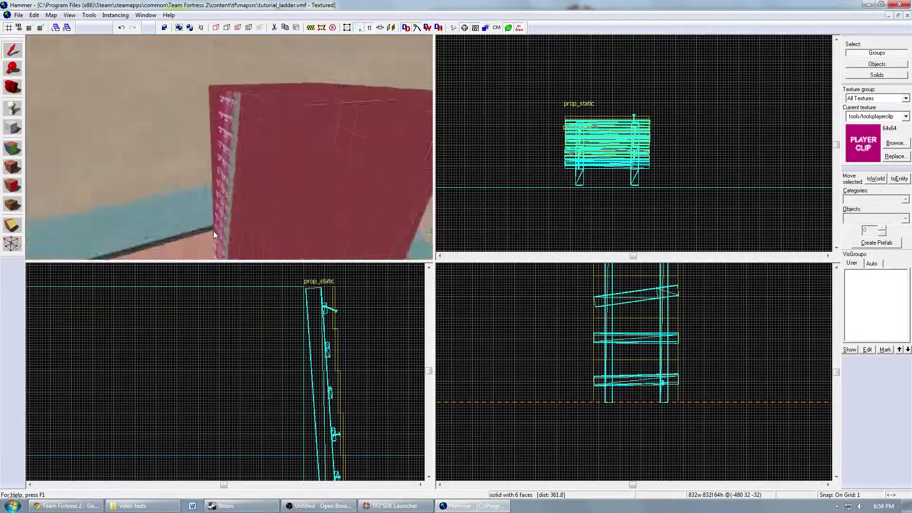
key("Right")
key("a")
key("Right")
key("Right")
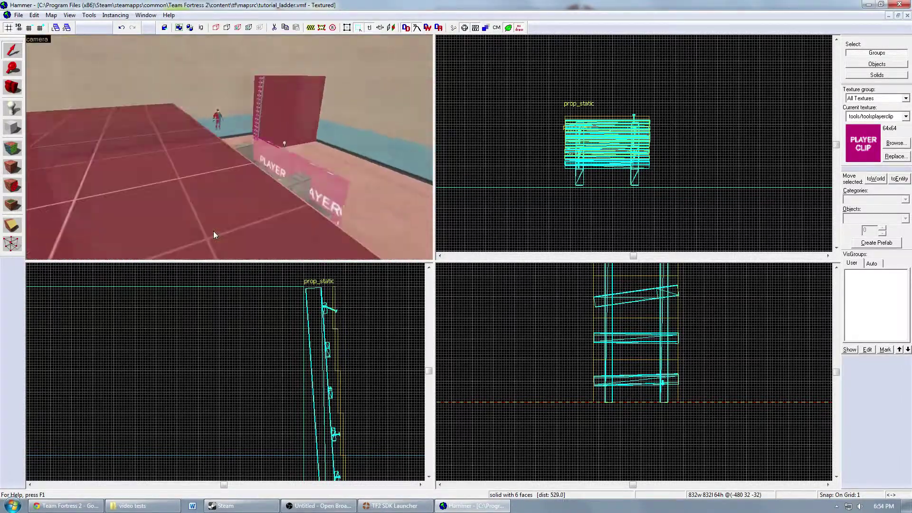
key("a")
key("d")
Select the ladder props on their own and inspect how their upper end meets the top edge of the tall block.
left_click(220, 216)
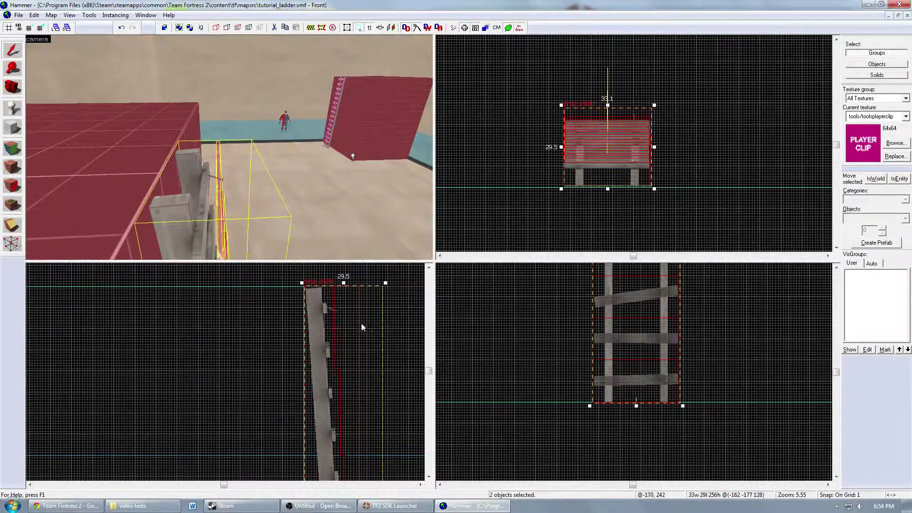
scroll(319, 286, "up", 2)
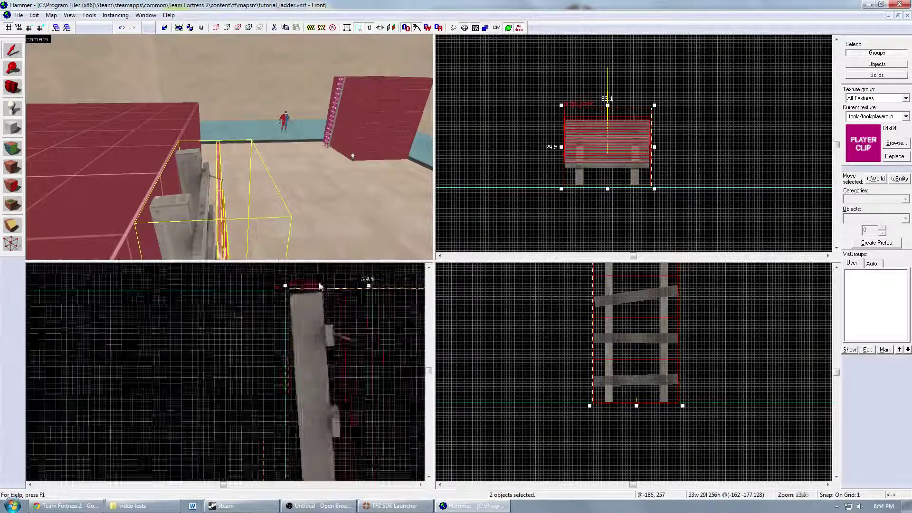
scroll(319, 286, "up", 2)
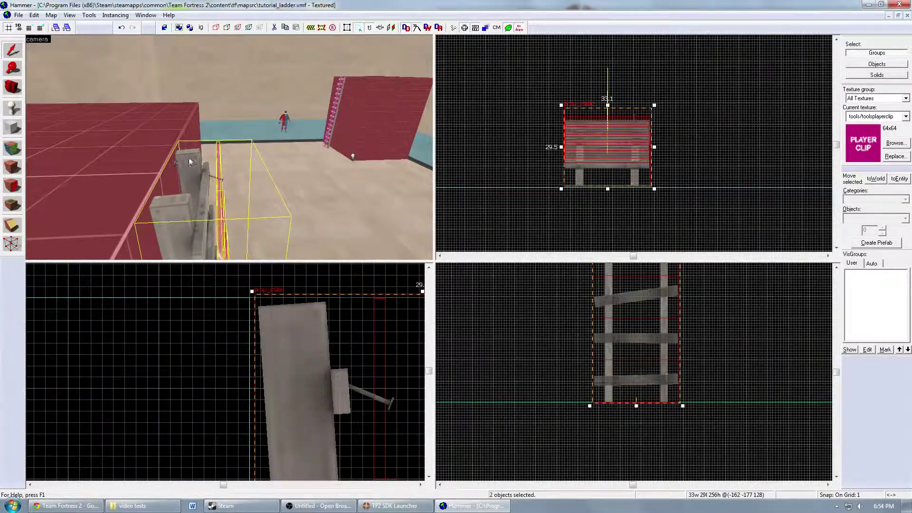
left_click(180, 200)
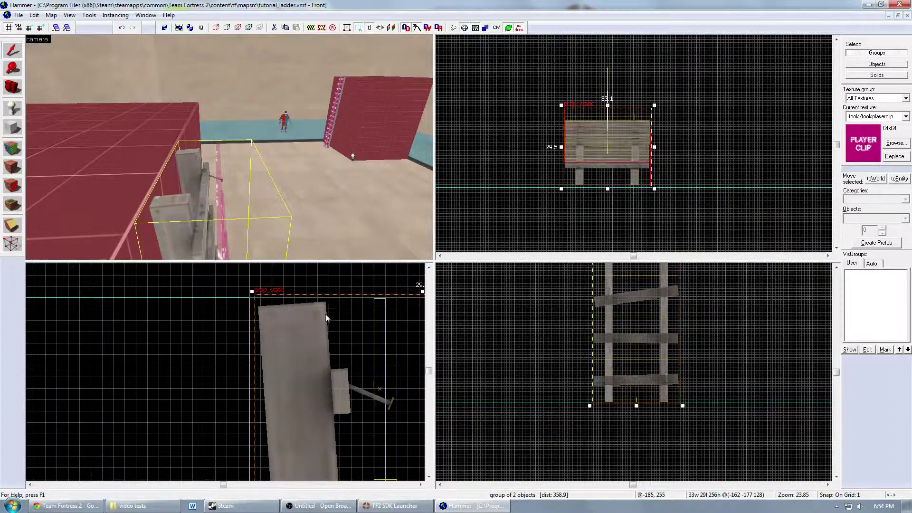
key("d")
key("Left")
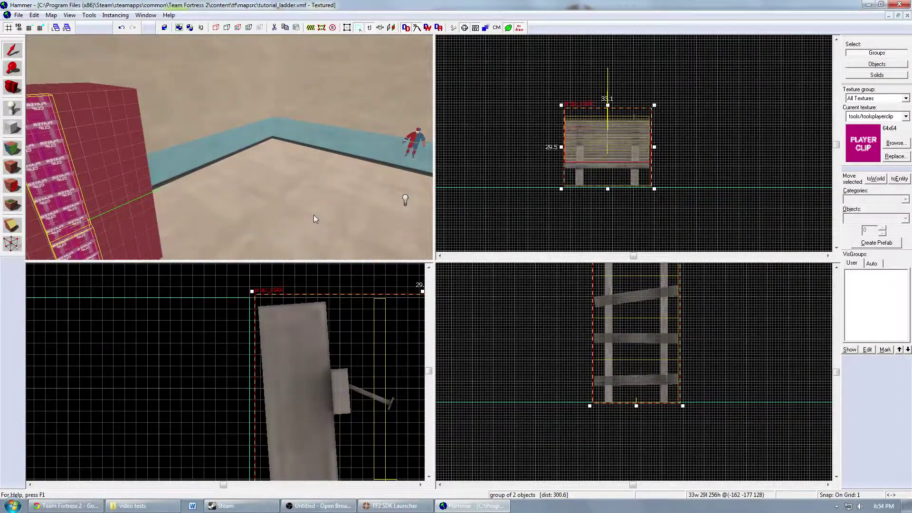